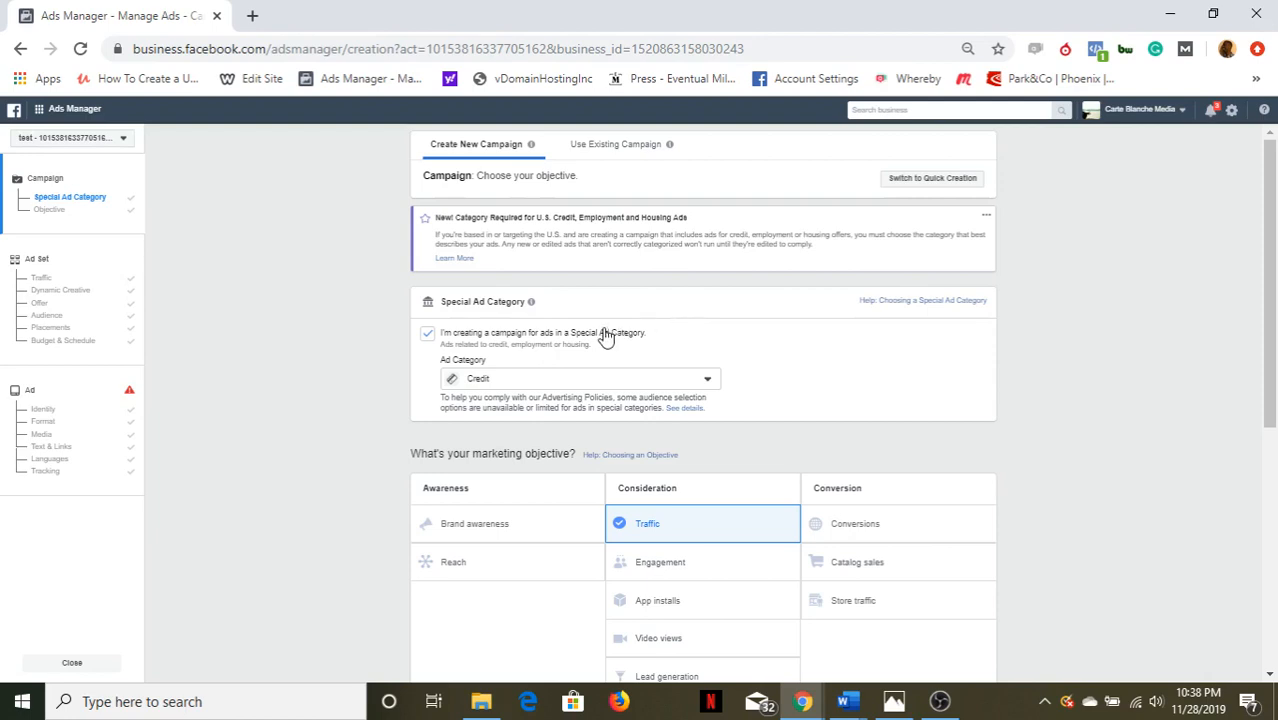
# Try Employment and Housing as the campaign's special ad category and look over the marketing objectives.
pyautogui.click(528, 379)
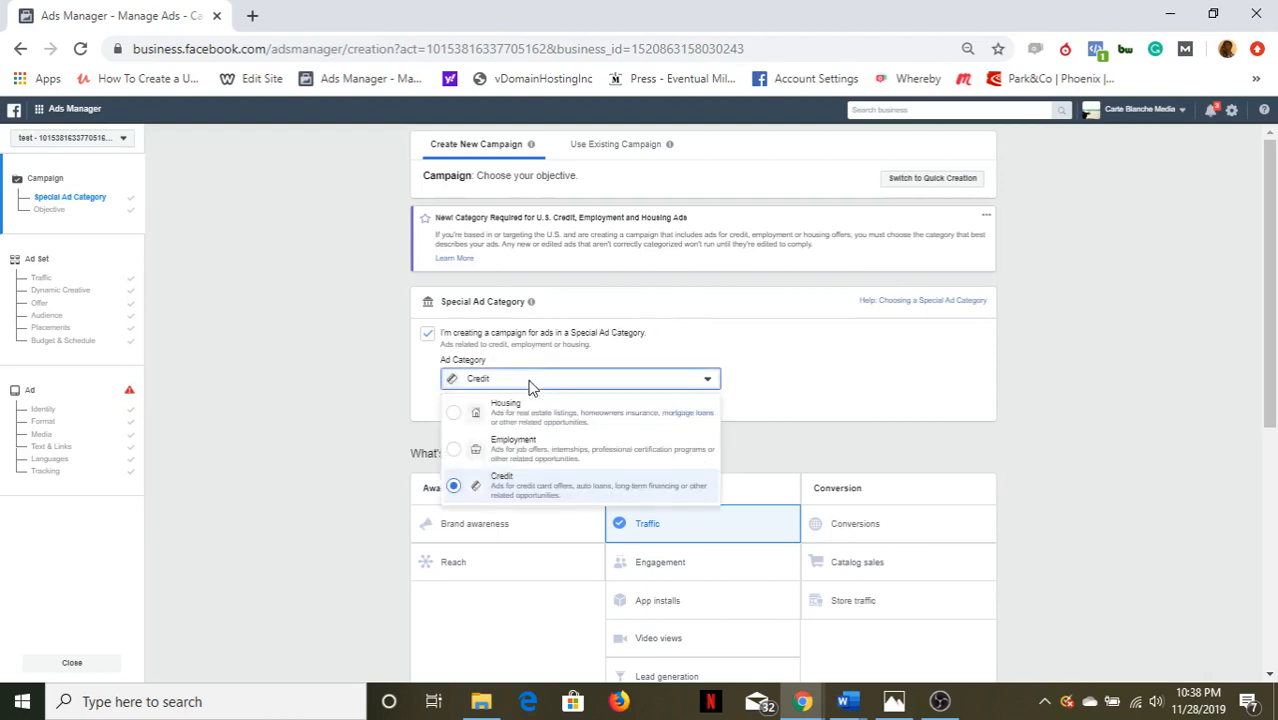
pyautogui.click(553, 445)
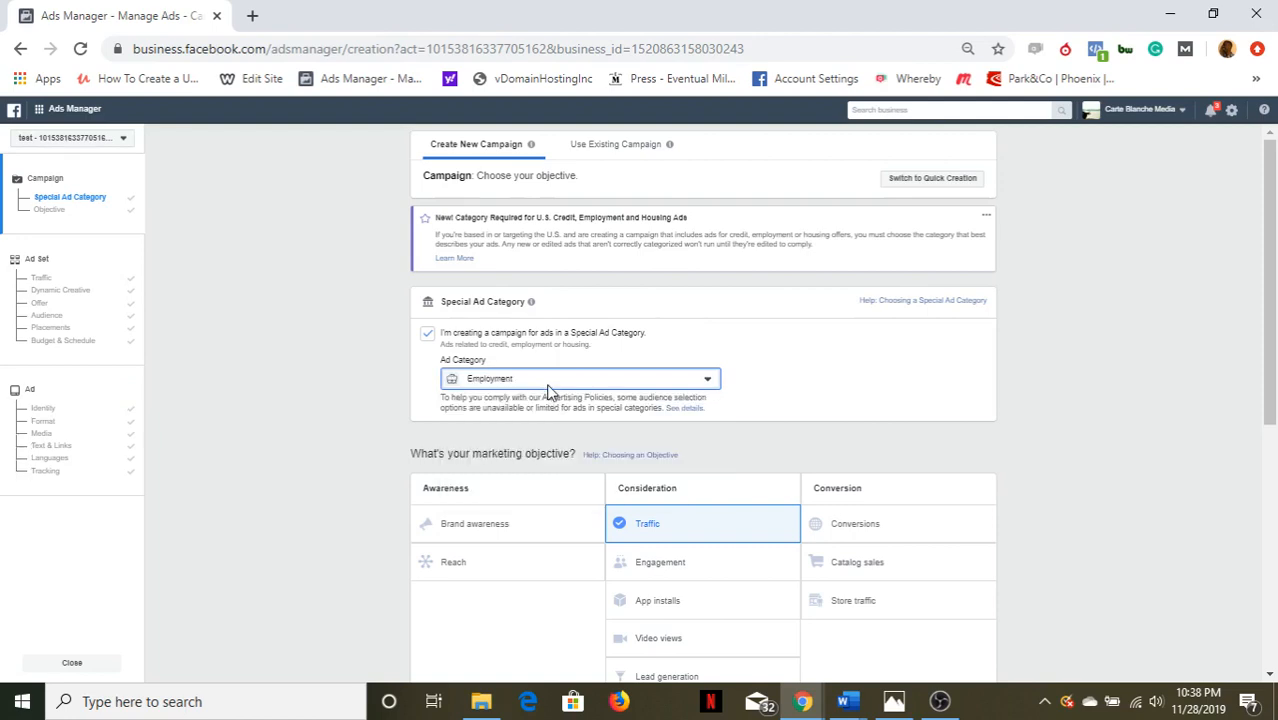
pyautogui.click(550, 382)
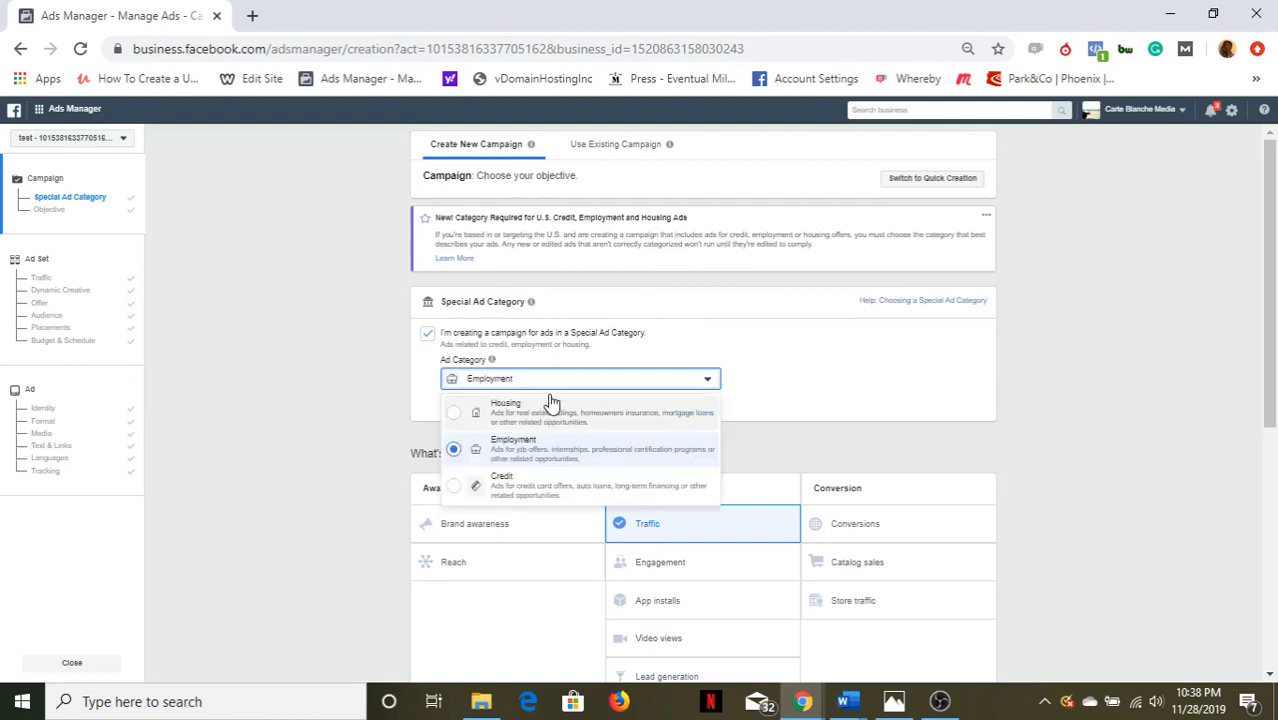
pyautogui.click(552, 404)
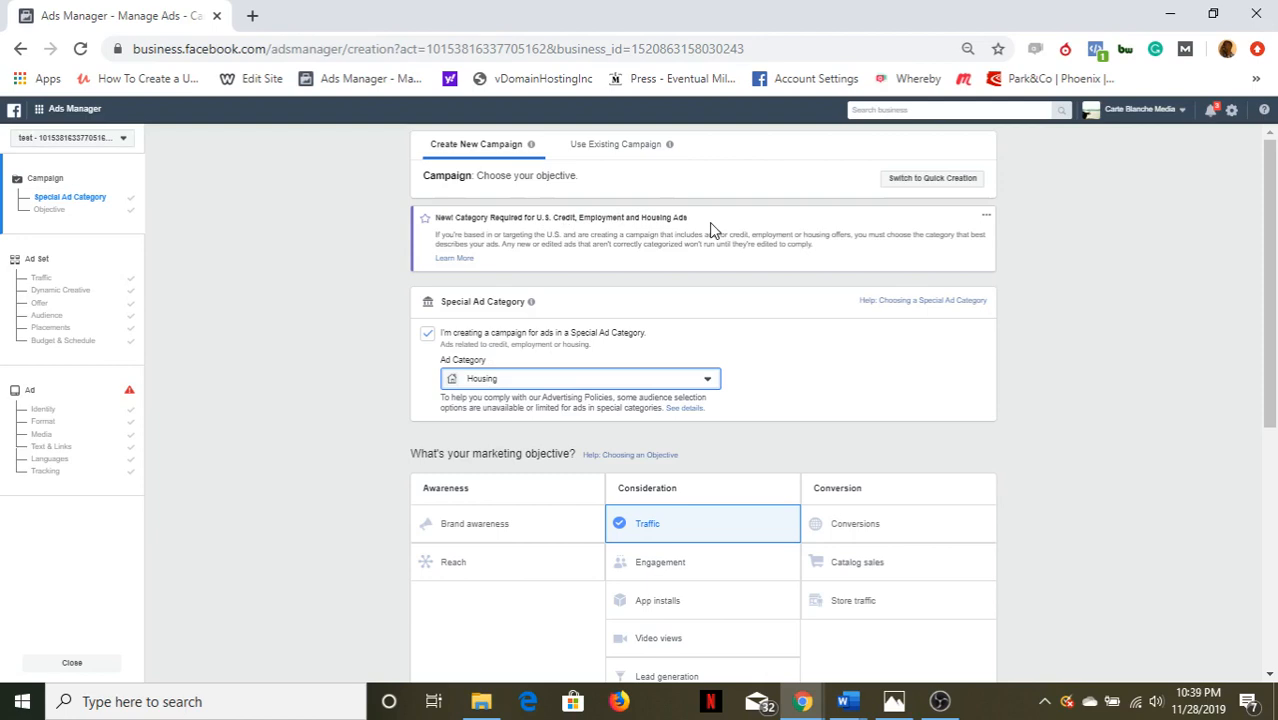
pyautogui.moveTo(1270, 236); pyautogui.dragTo(1274, 341)
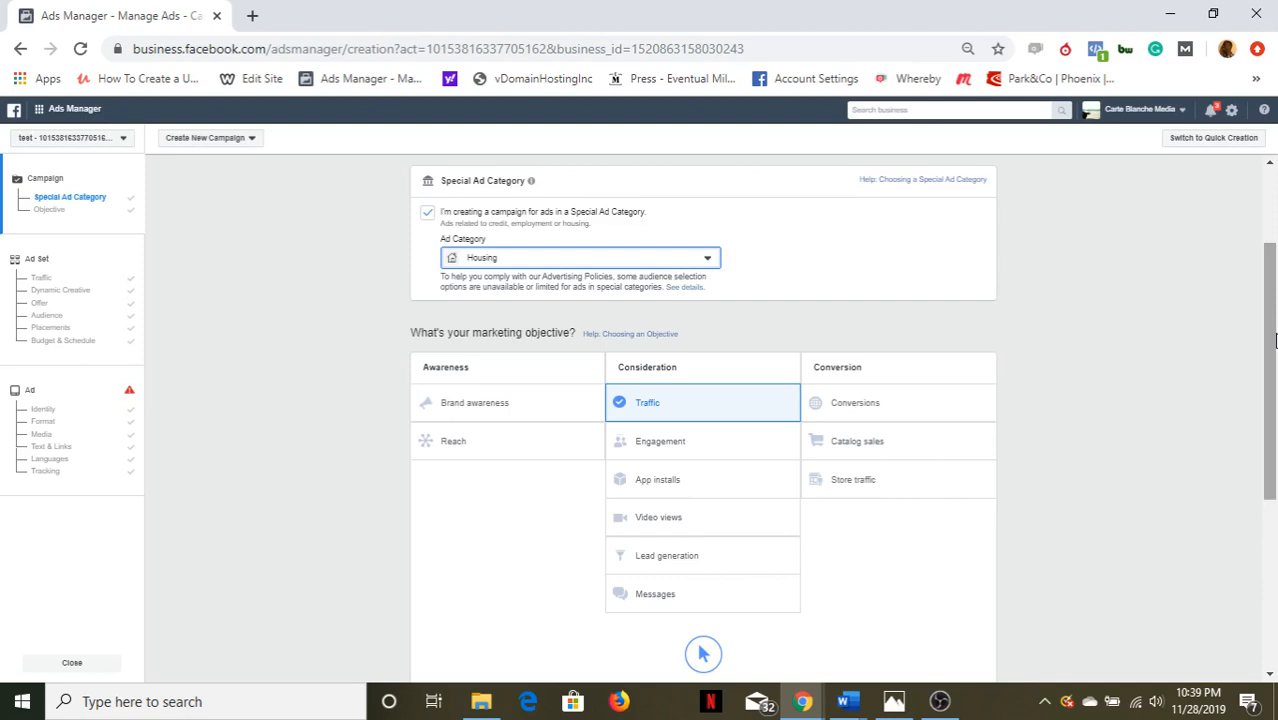
pyautogui.moveTo(1274, 343); pyautogui.dragTo(1274, 232)
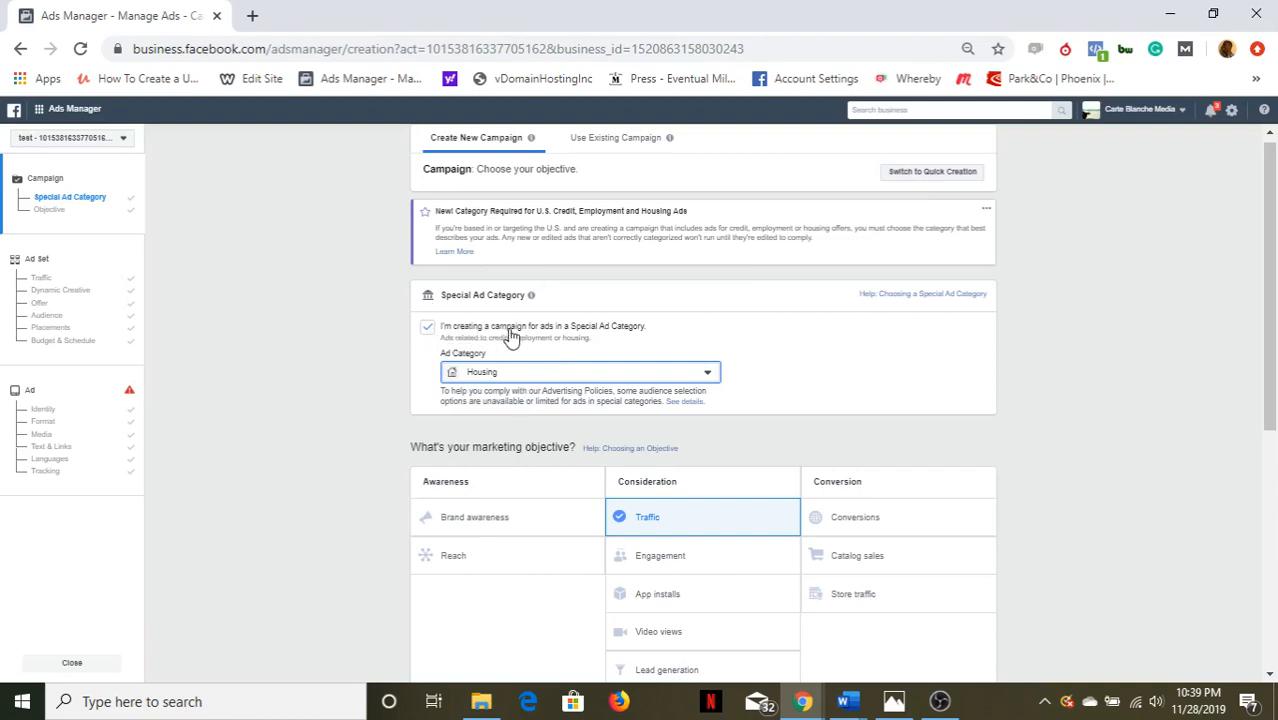
# Switch to Quick Creation, mark the campaign as a Special Ad Category and open the choice of ad categories.
pyautogui.click(926, 172)
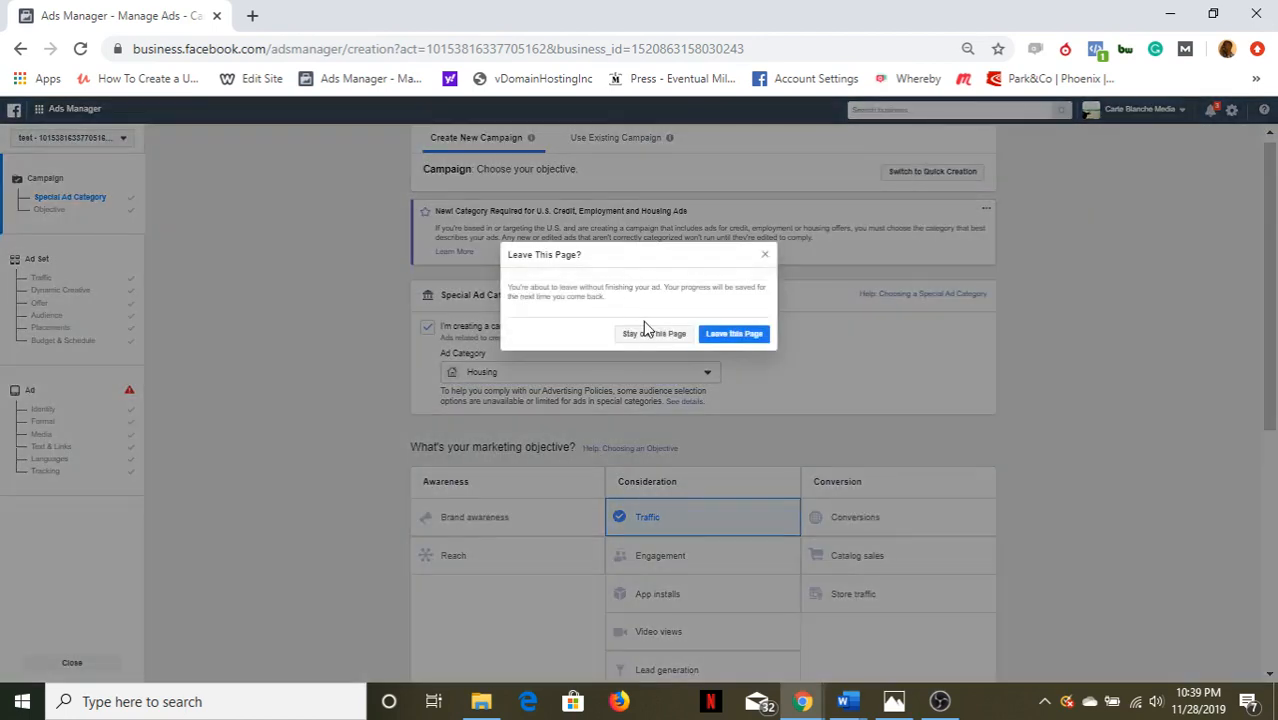
pyautogui.click(734, 338)
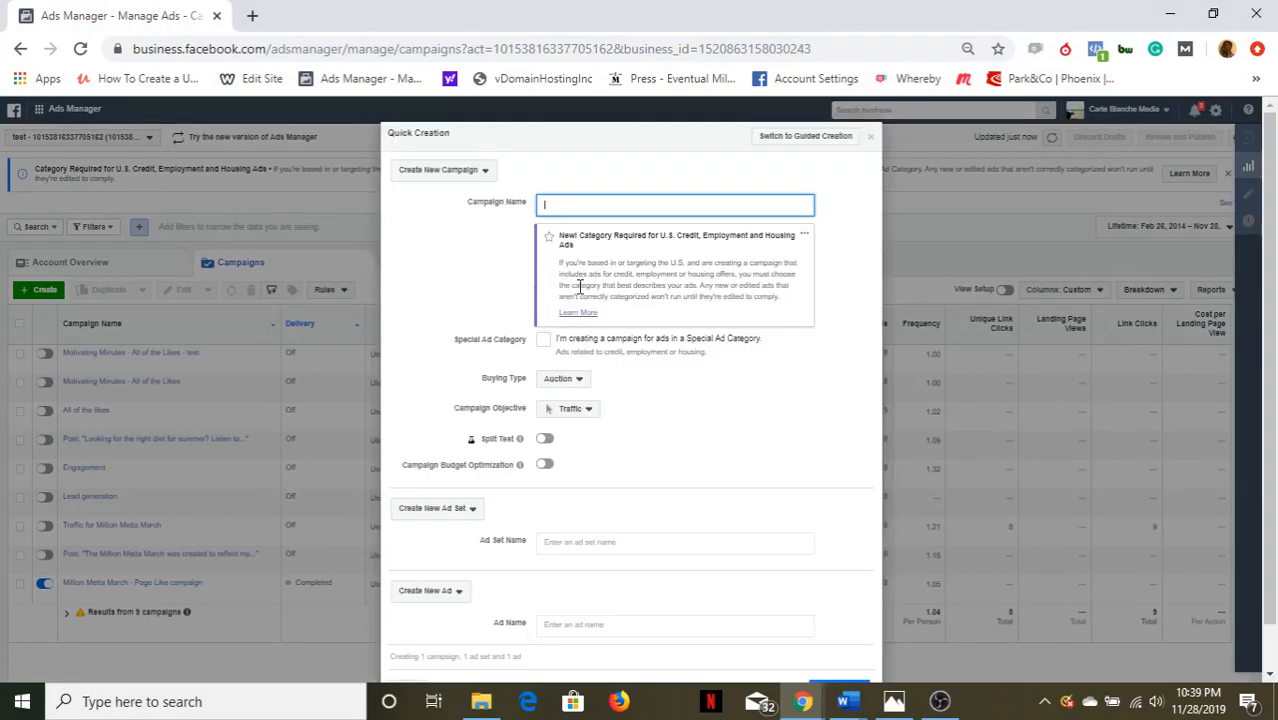
pyautogui.click(545, 343)
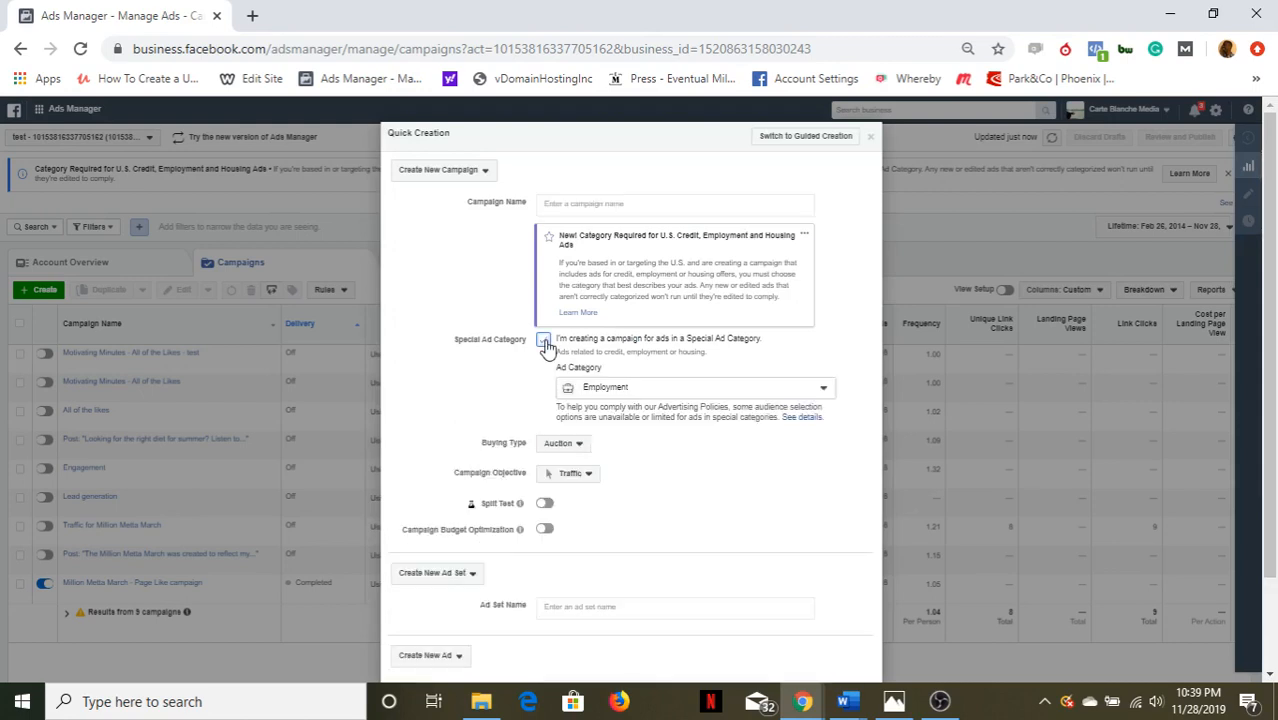
pyautogui.click(636, 390)
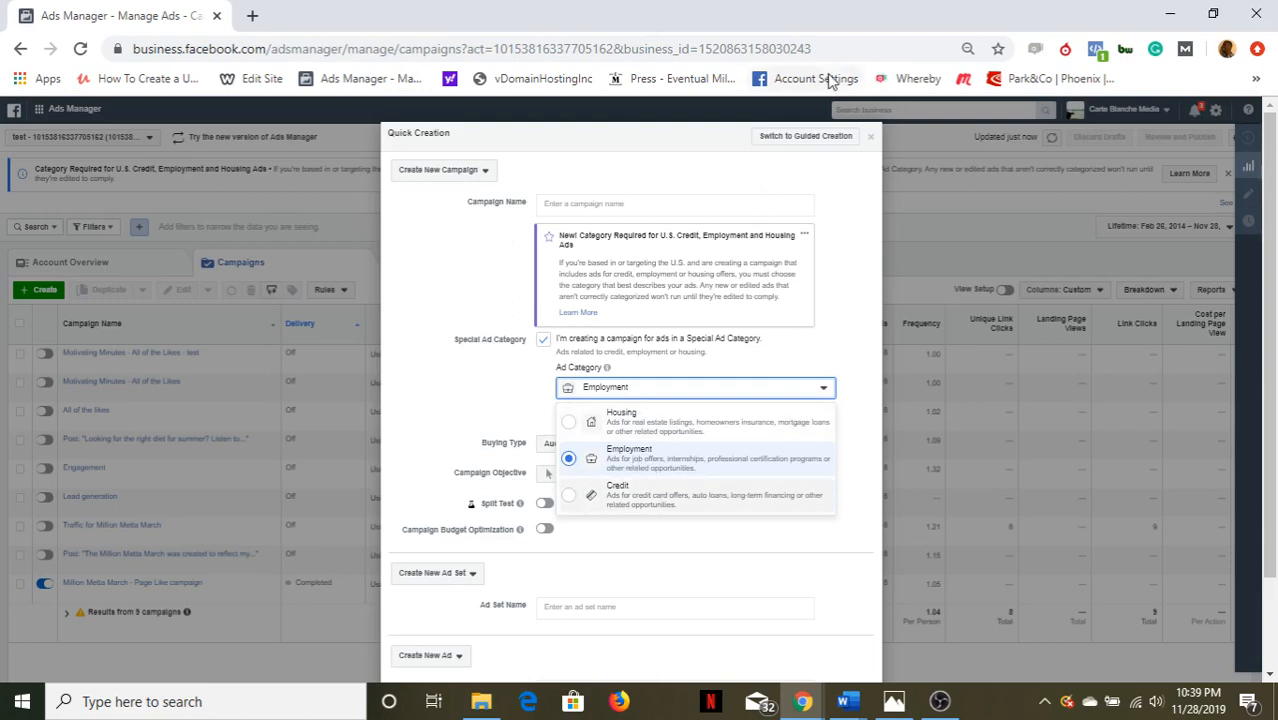
# Return to guided creation, start over with a fresh campaign and mark it as a Special Ad Category campaign for Employment.
pyautogui.click(810, 138)
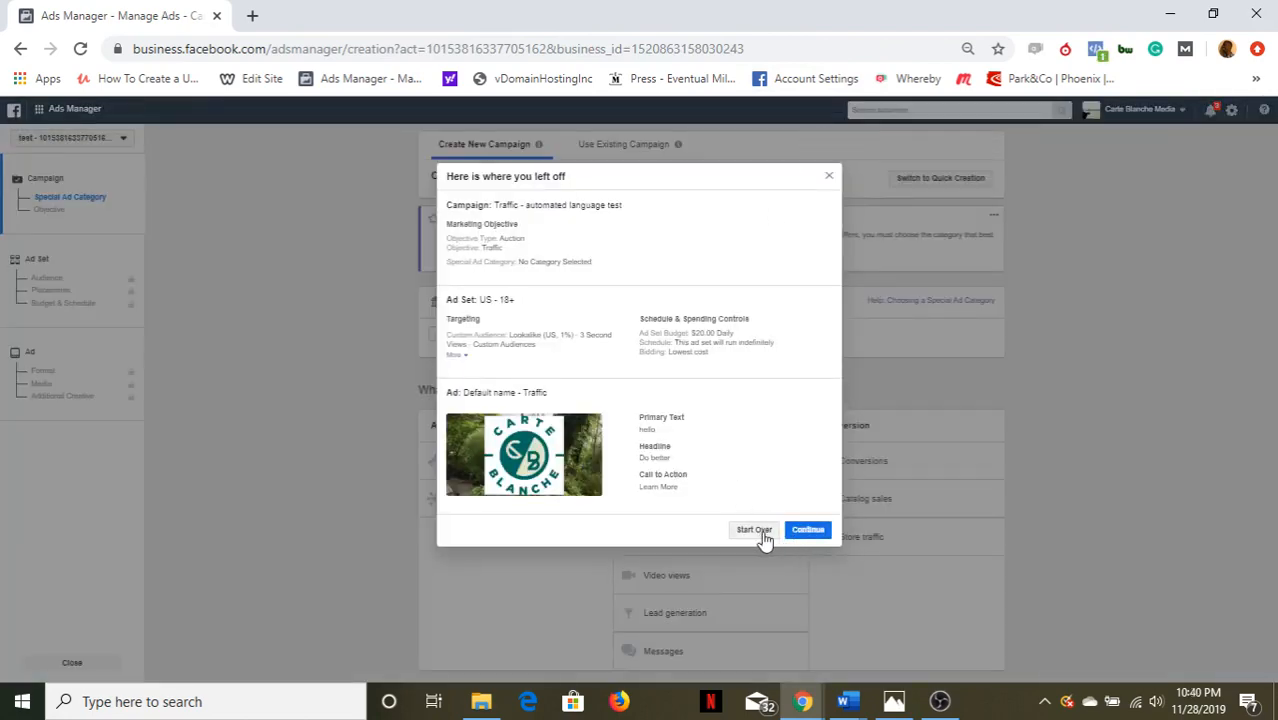
pyautogui.click(754, 530)
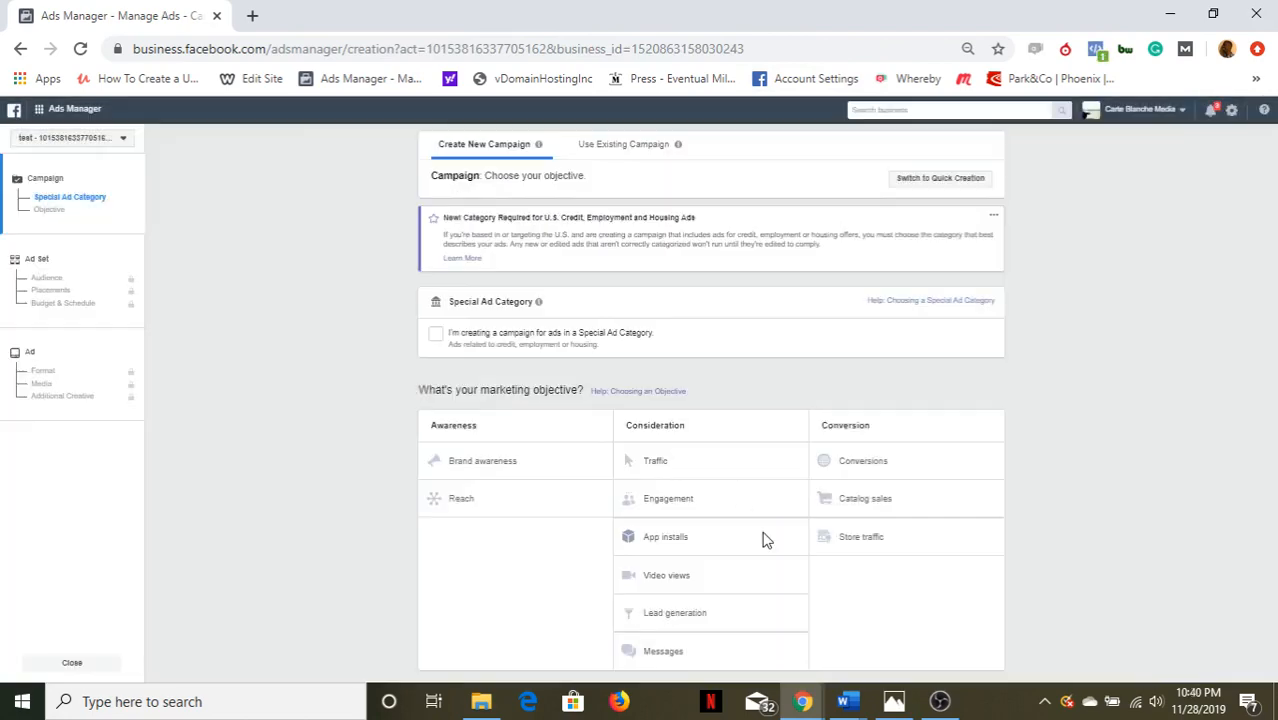
pyautogui.click(435, 334)
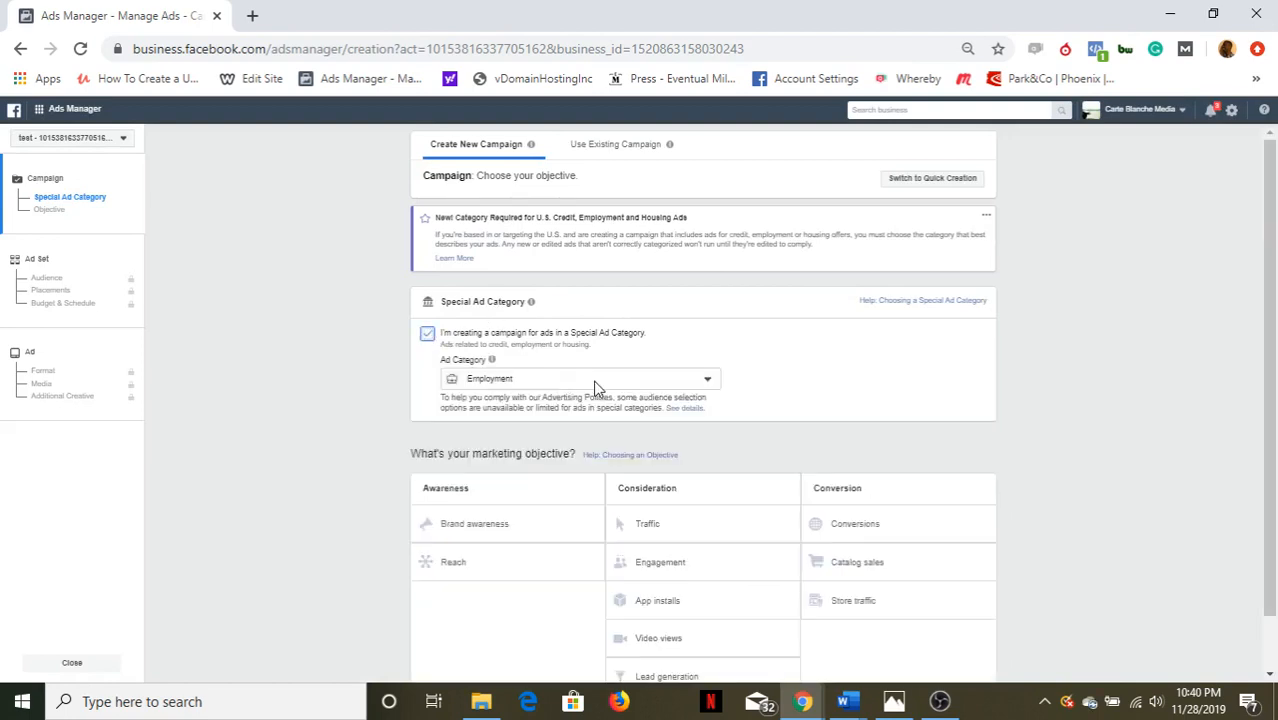
# Choose the Traffic objective, name the campaign "Traffic - Employment test" and continue to the ad set.
pyautogui.scroll(-2, 1274, 320)
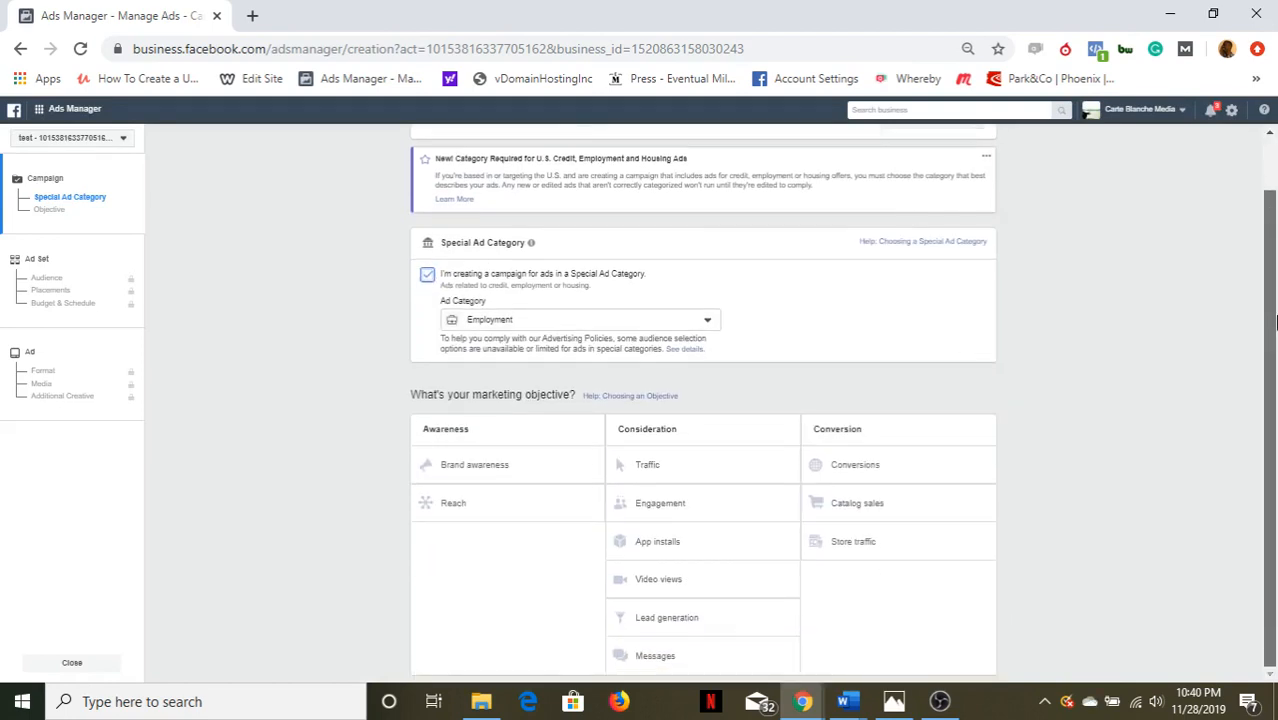
pyautogui.click(736, 460)
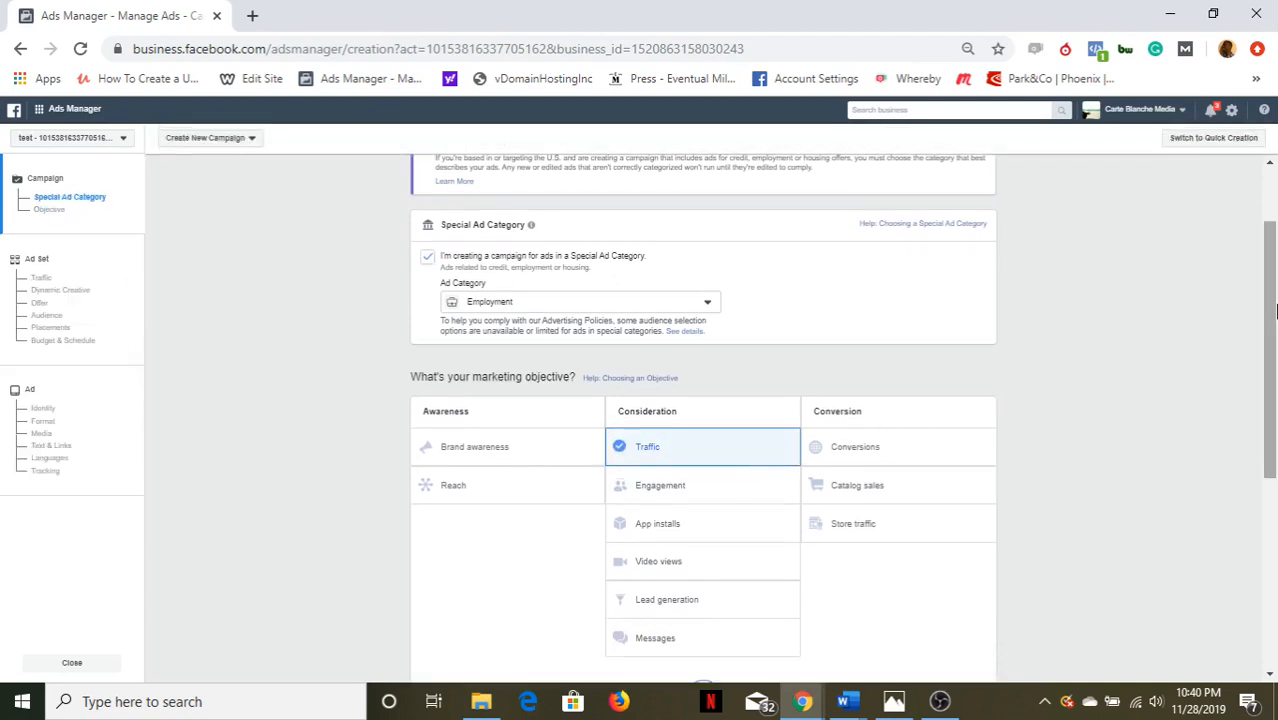
pyautogui.moveTo(1276, 312); pyautogui.dragTo(1276, 494)
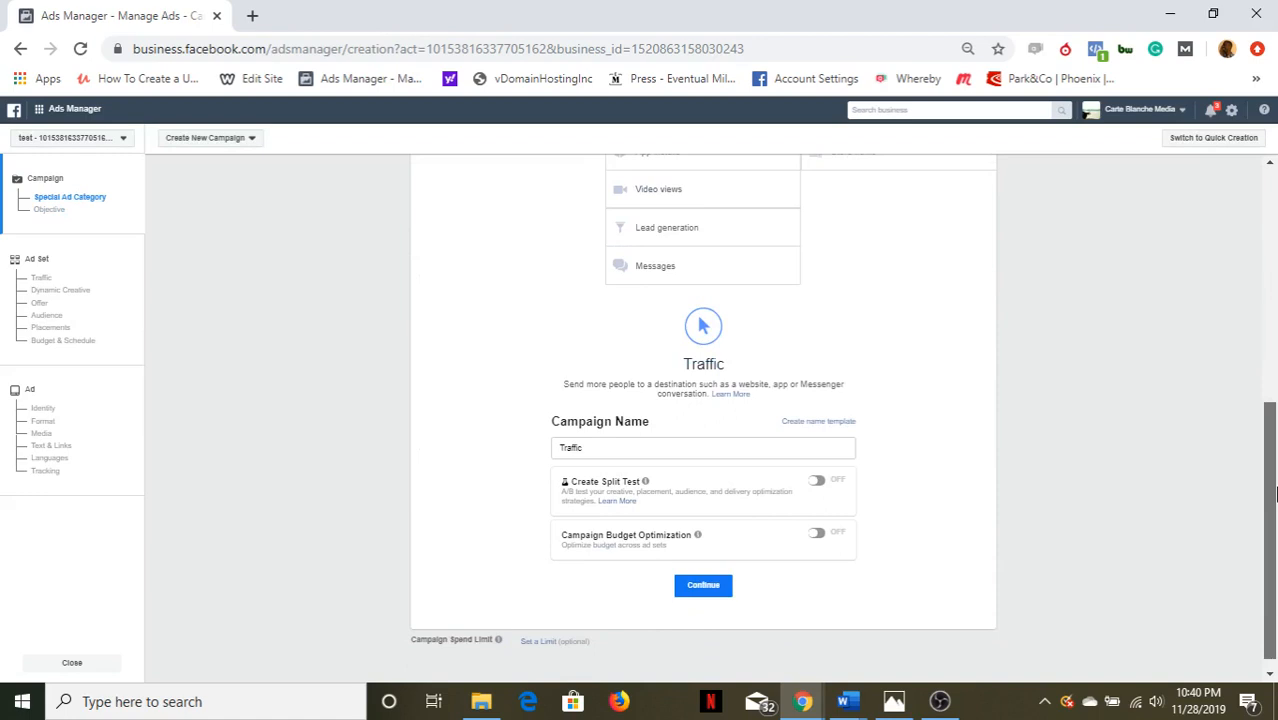
pyautogui.click(752, 449)
pyautogui.write('-')
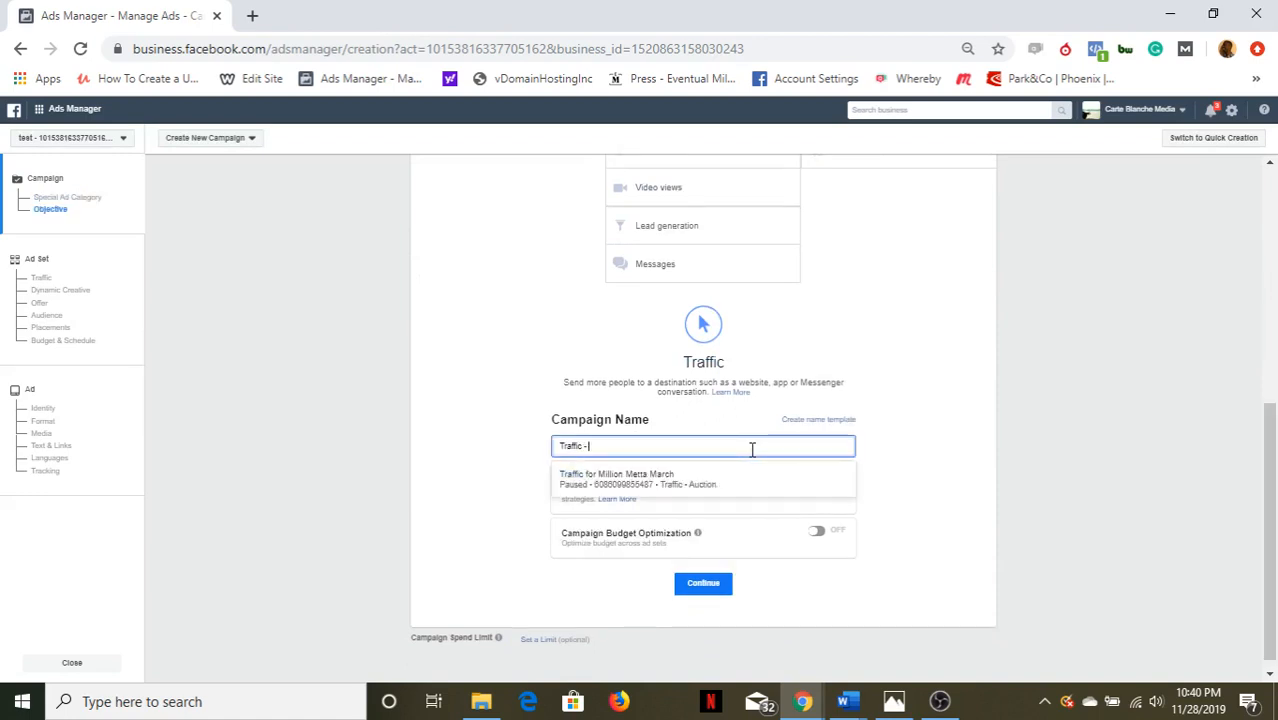
pyautogui.write(' Employ')
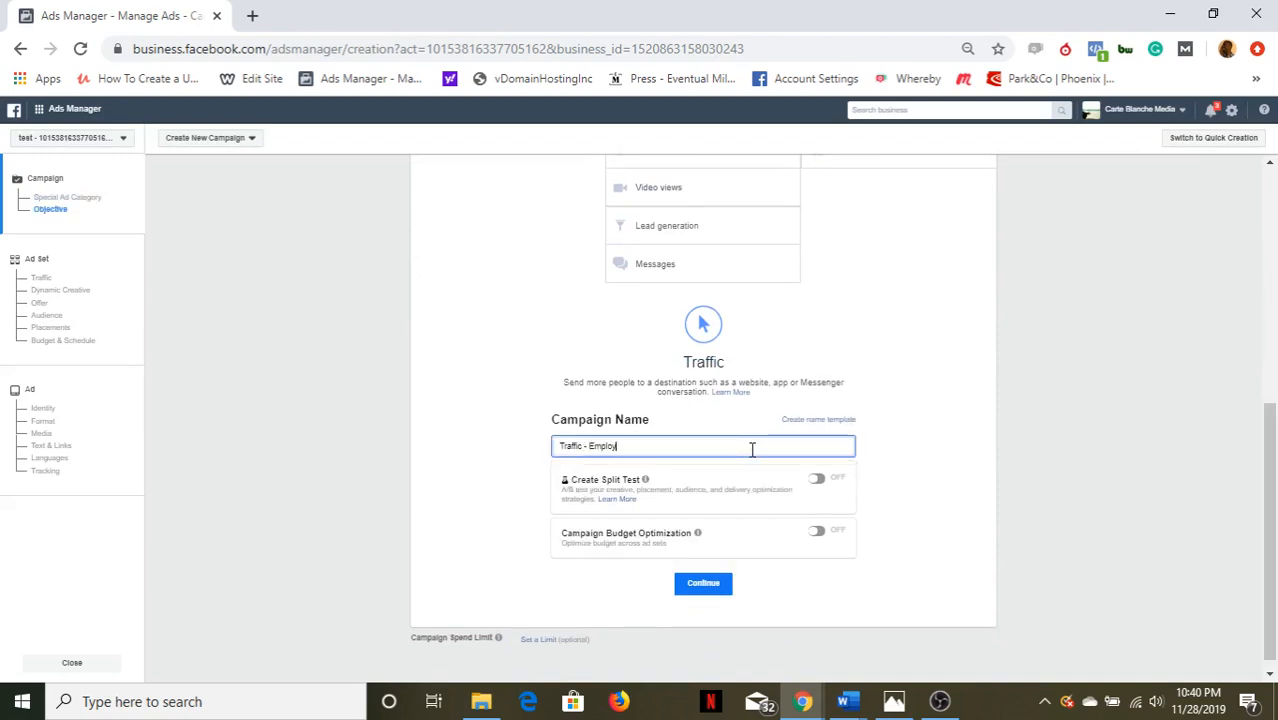
pyautogui.write('ment test')
pyautogui.click(724, 586)
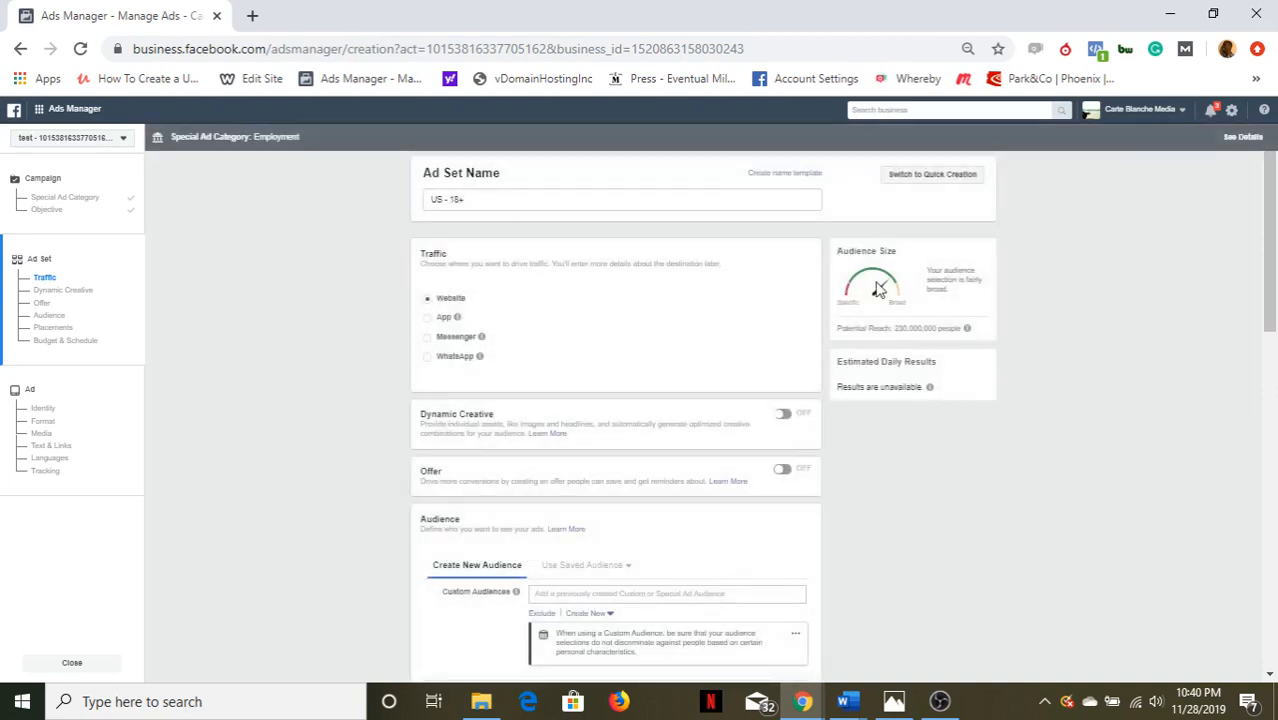
# Examine the ad set's audience restrictions and the list of available custom audiences.
pyautogui.moveTo(1276, 235); pyautogui.dragTo(1276, 283)
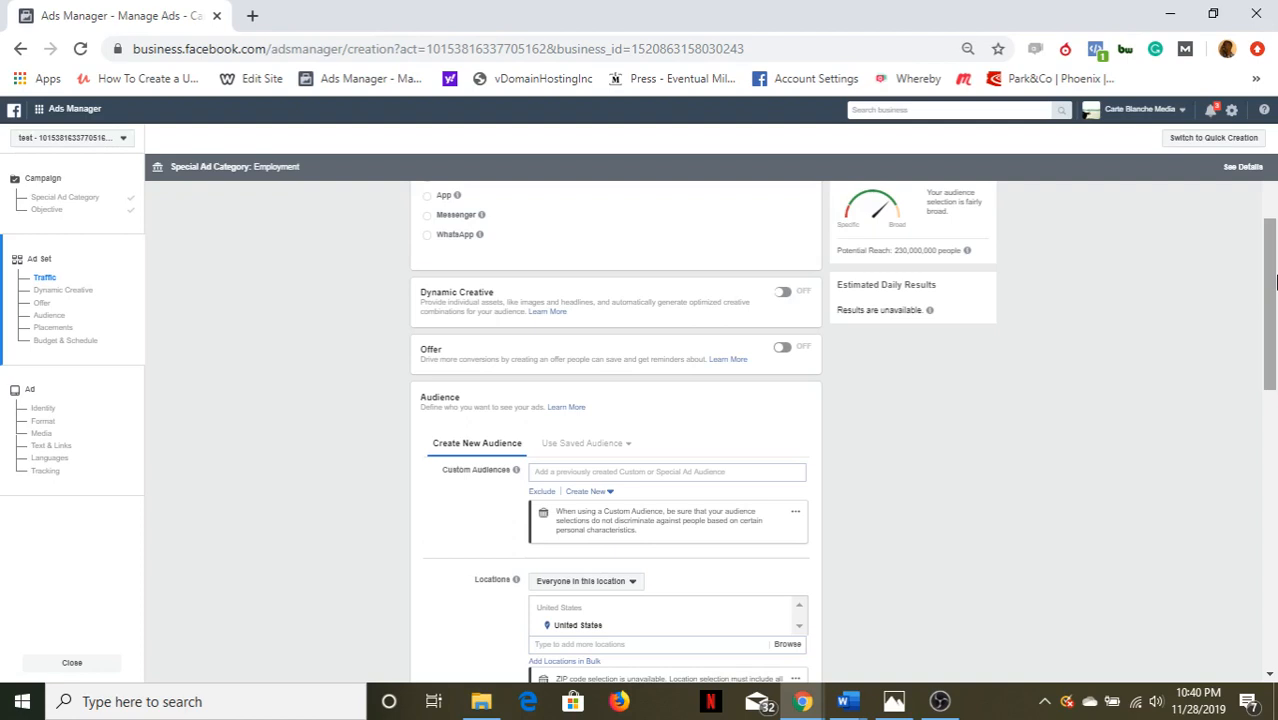
pyautogui.moveTo(1276, 283); pyautogui.dragTo(1276, 321)
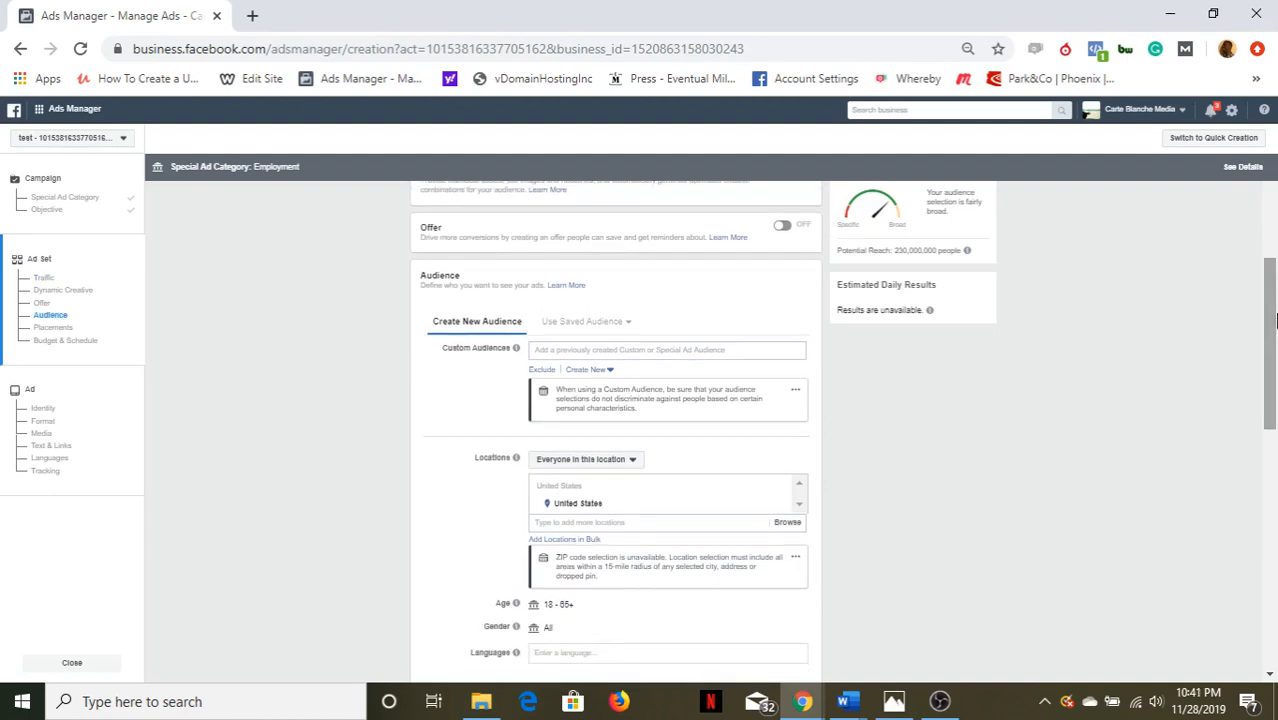
pyautogui.moveTo(1276, 321); pyautogui.dragTo(1276, 332)
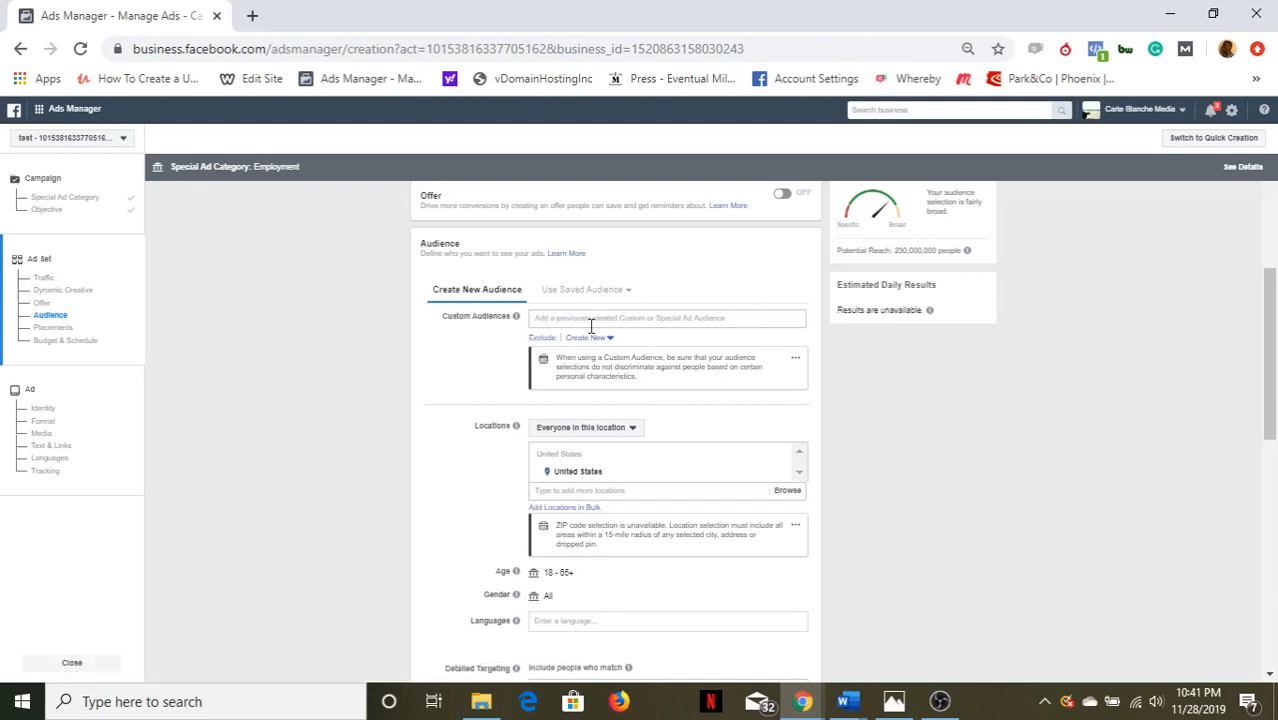
pyautogui.click(555, 315)
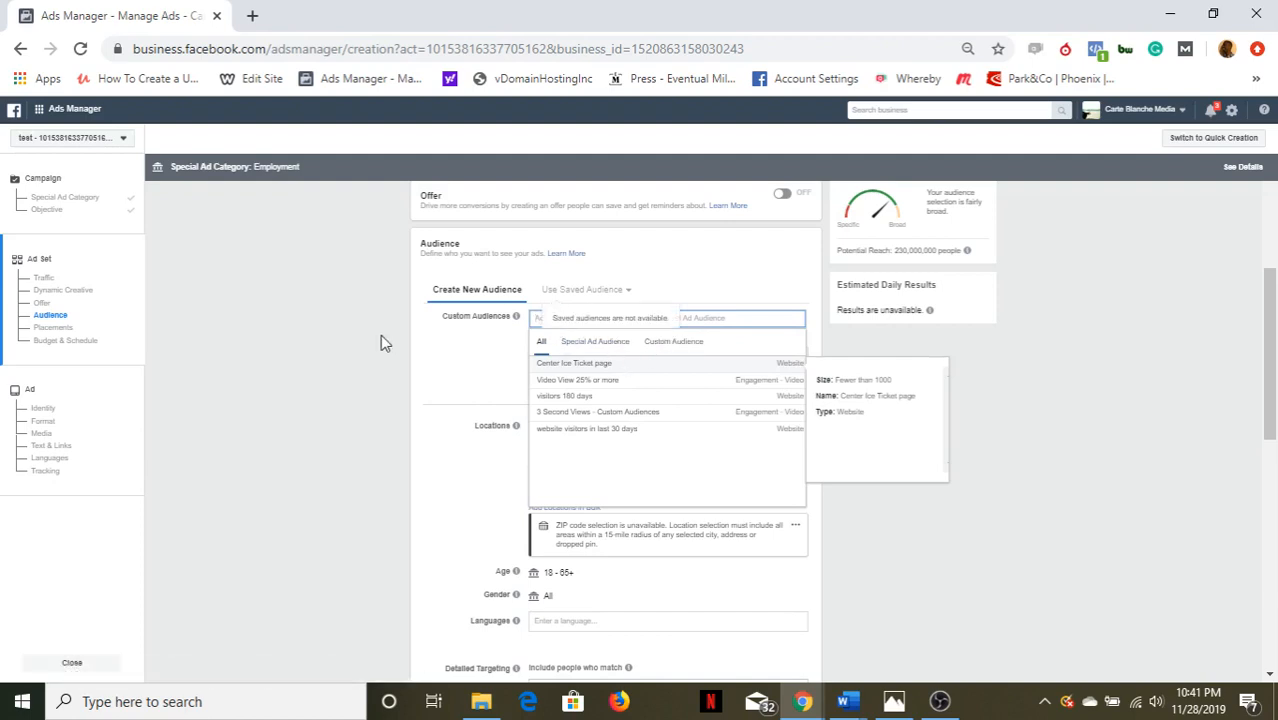
pyautogui.click(435, 390)
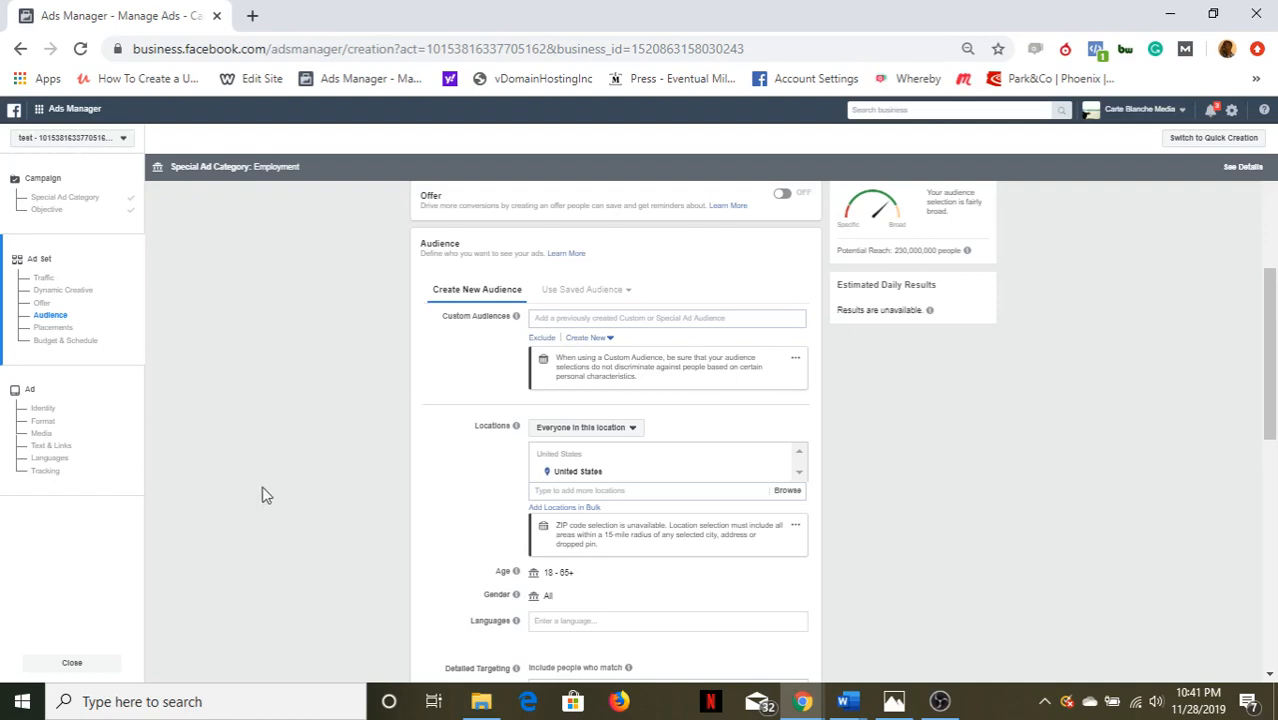
# Change the audience location to Seattle, Washington, United States.
pyautogui.scroll(-1, 1272, 400)
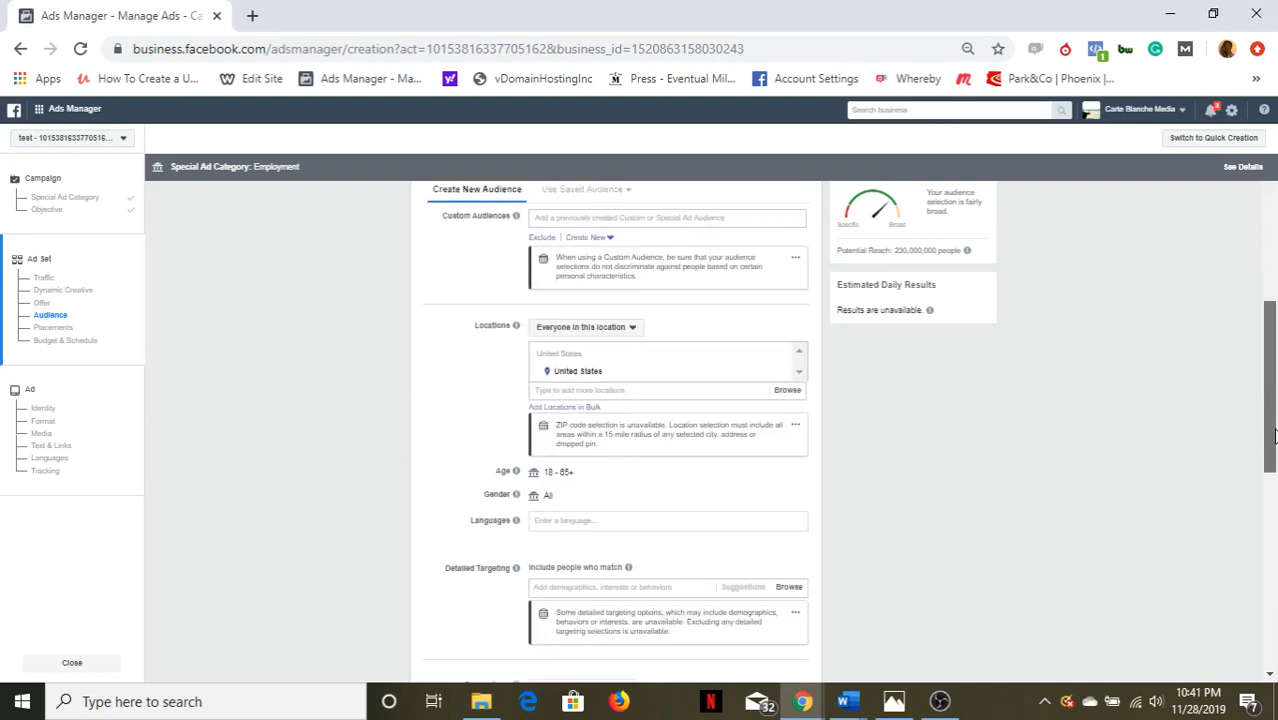
pyautogui.click(621, 390)
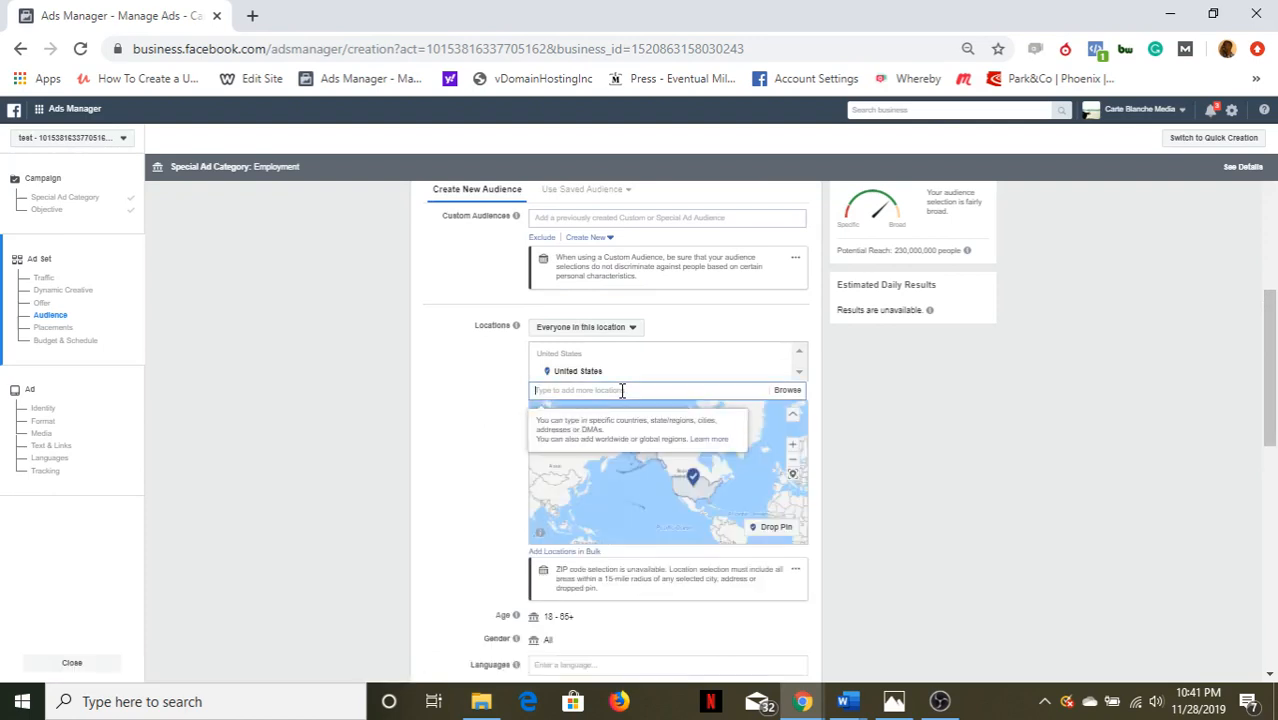
pyautogui.write('P')
pyautogui.press('BackSpace')
pyautogui.write('Seattle')
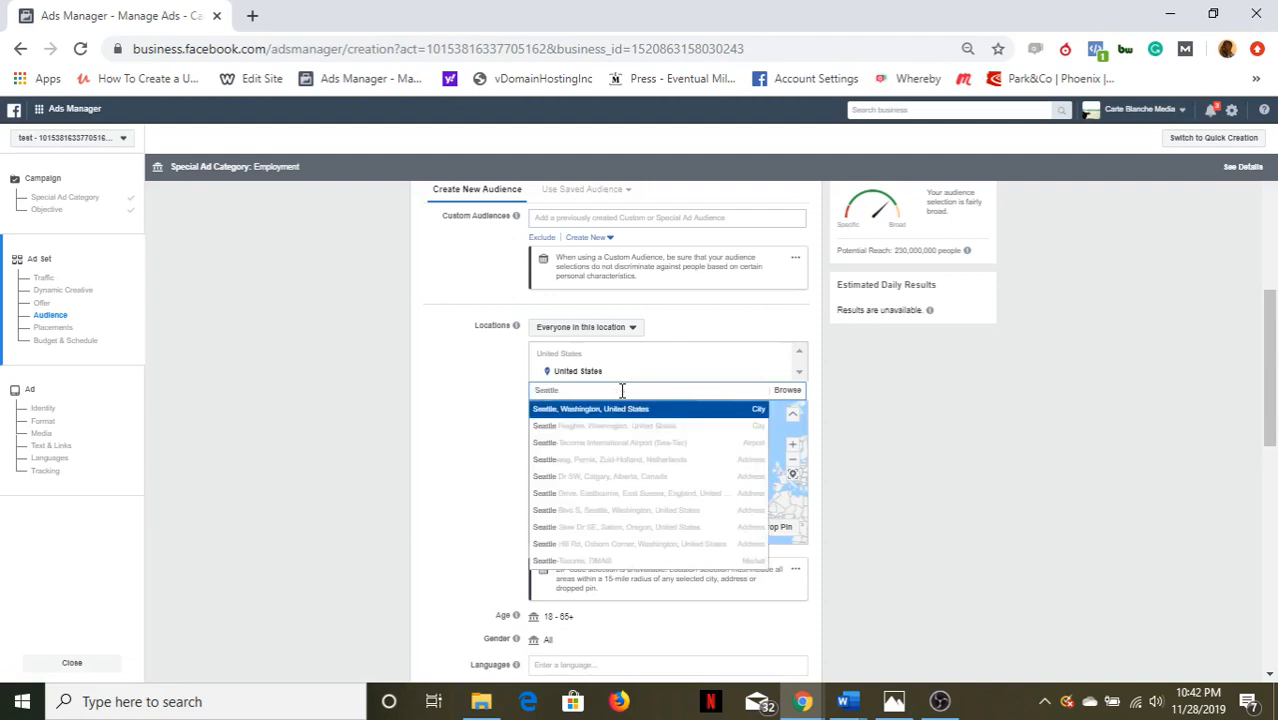
pyautogui.write(', WA')
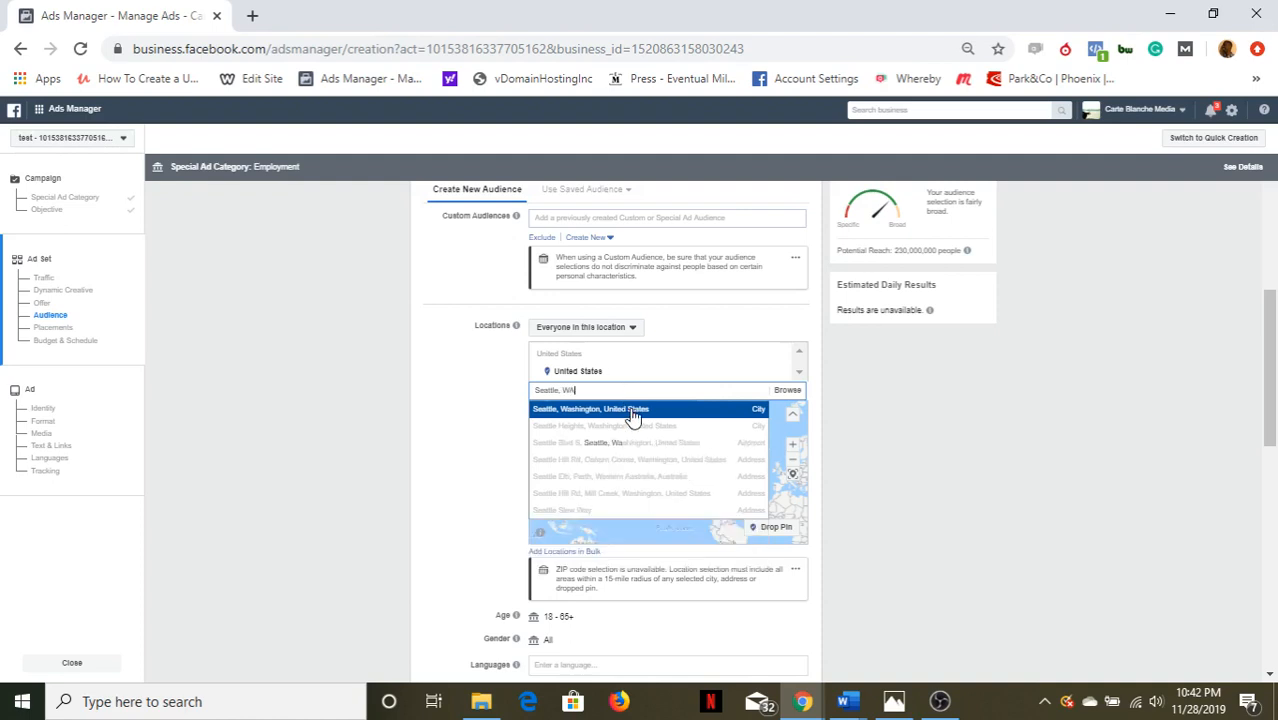
pyautogui.click(632, 412)
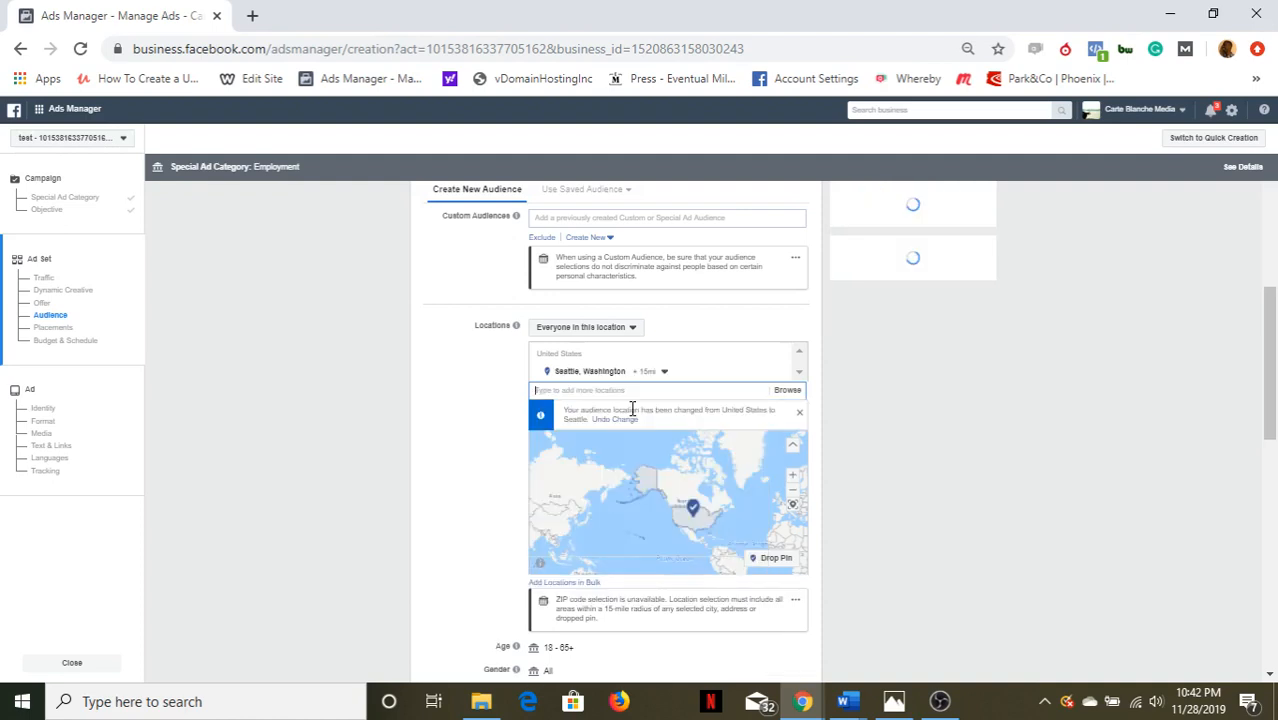
# Set the radius around the Seattle location to 15 miles.
pyautogui.click(648, 372)
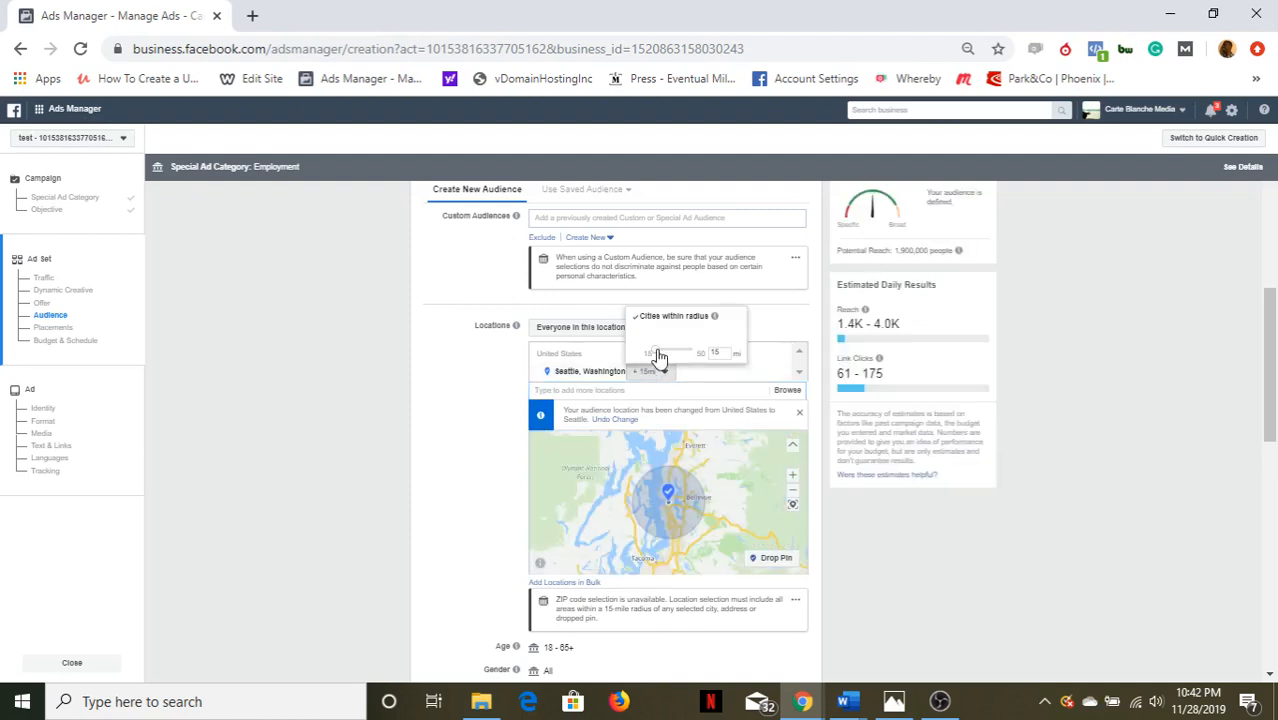
pyautogui.moveTo(720, 352); pyautogui.dragTo(691, 352)
pyautogui.write('15')
pyautogui.moveTo(727, 352); pyautogui.dragTo(669, 351)
pyautogui.click(1250, 382)
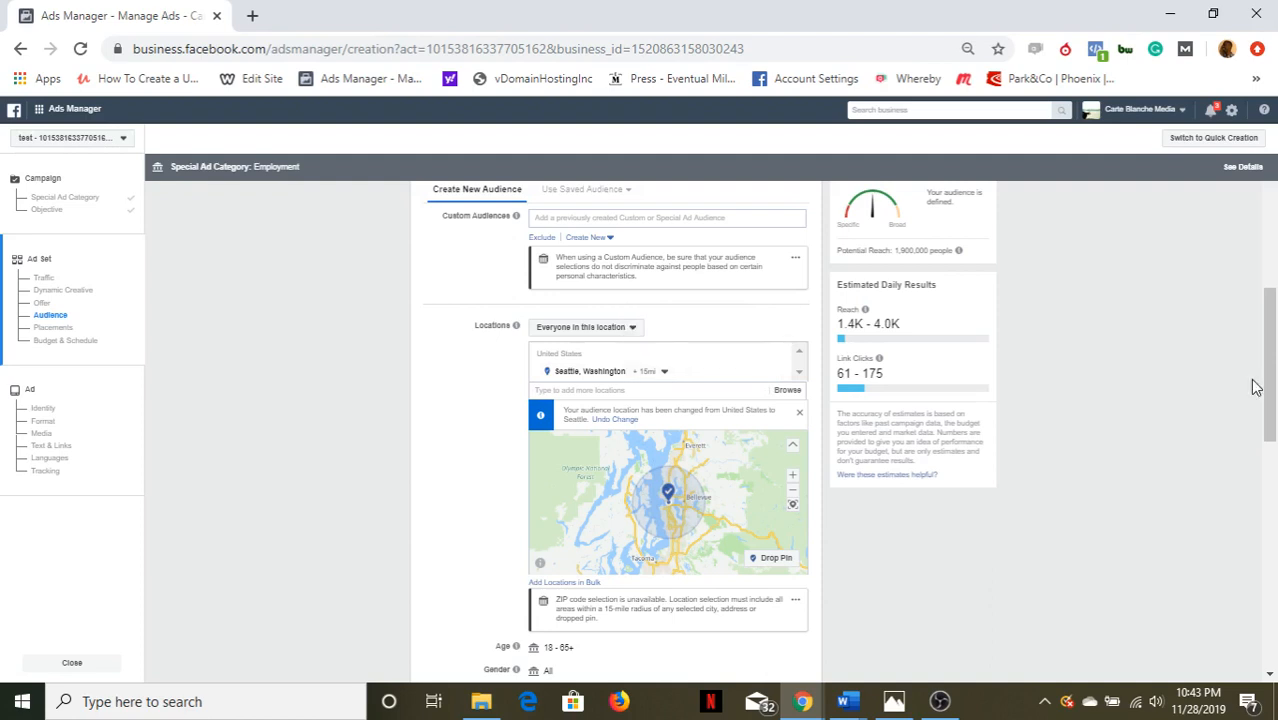
# Add the interest Home to the ad set's detailed targeting.
pyautogui.moveTo(1270, 410); pyautogui.dragTo(1275, 467)
pyautogui.moveTo(519, 460)
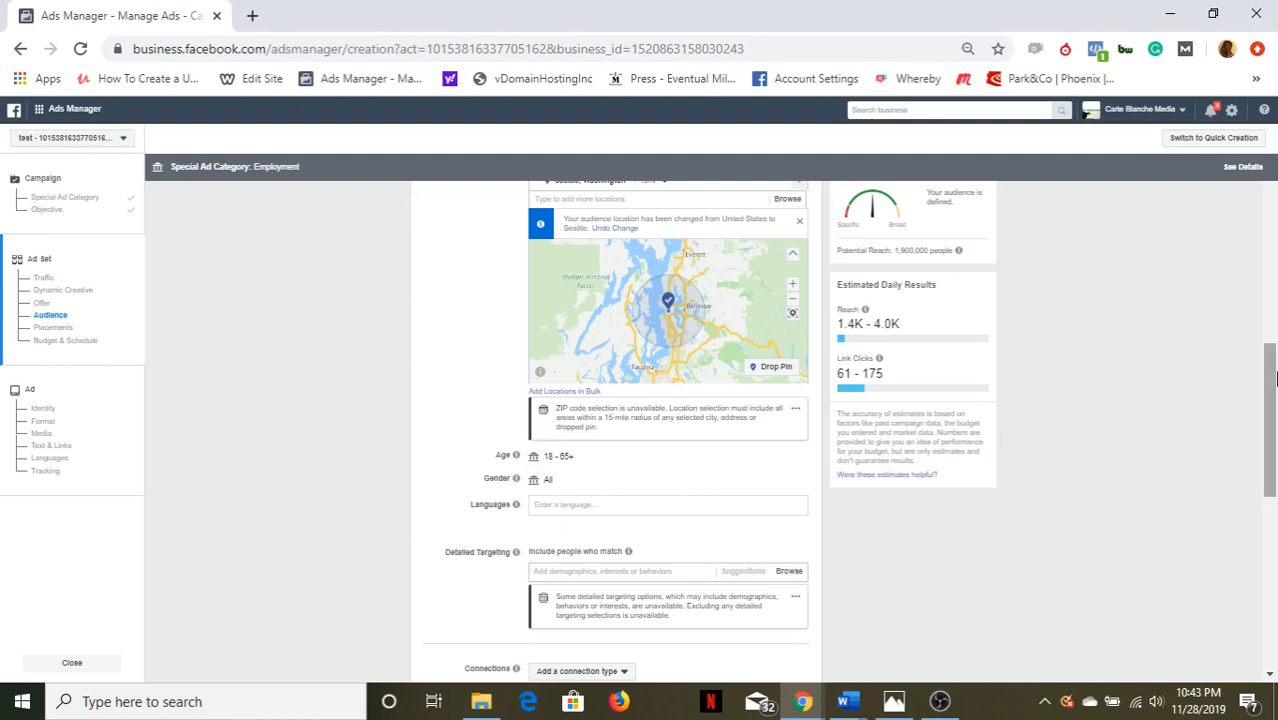
pyautogui.moveTo(1271, 378); pyautogui.dragTo(1271, 450)
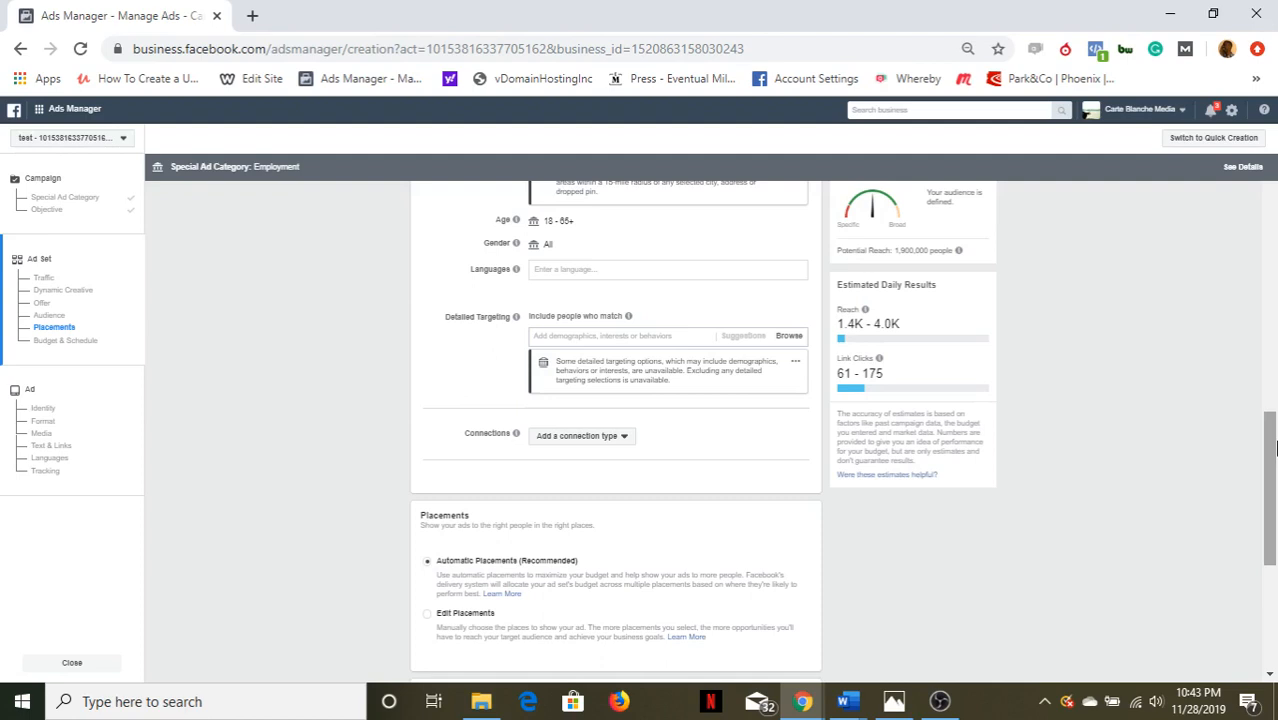
pyautogui.click(671, 338)
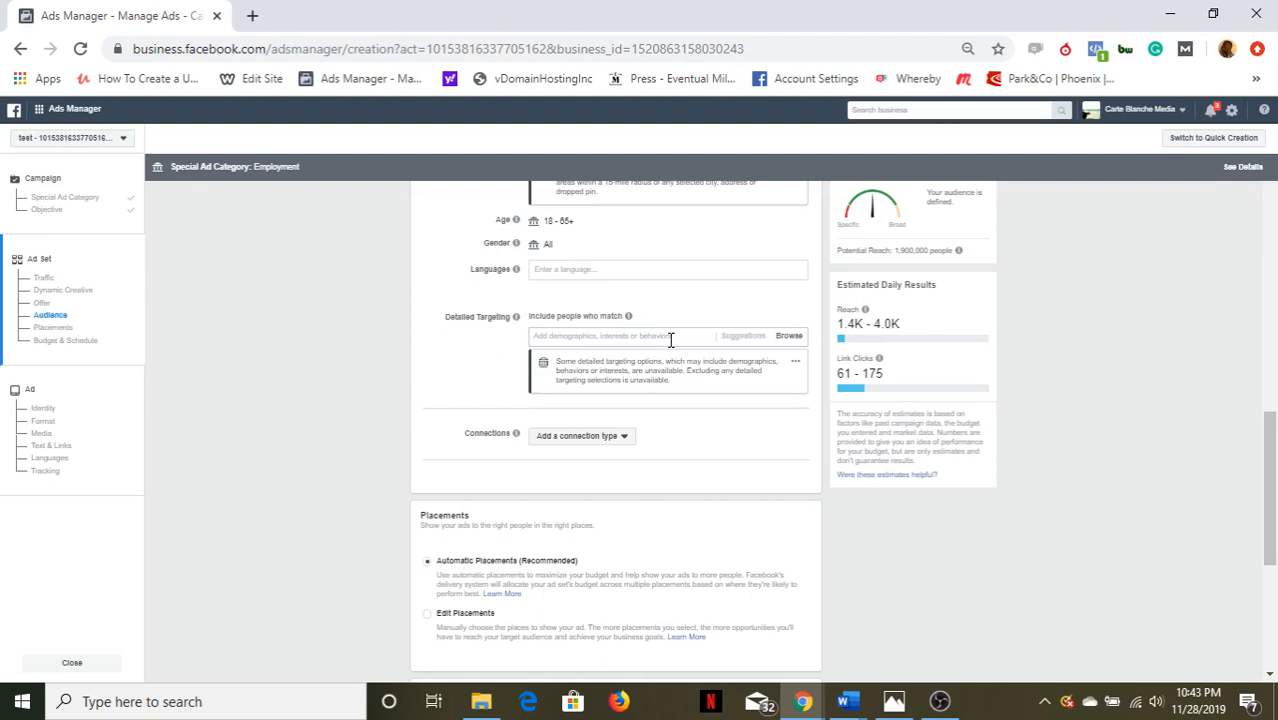
pyautogui.write('Home')
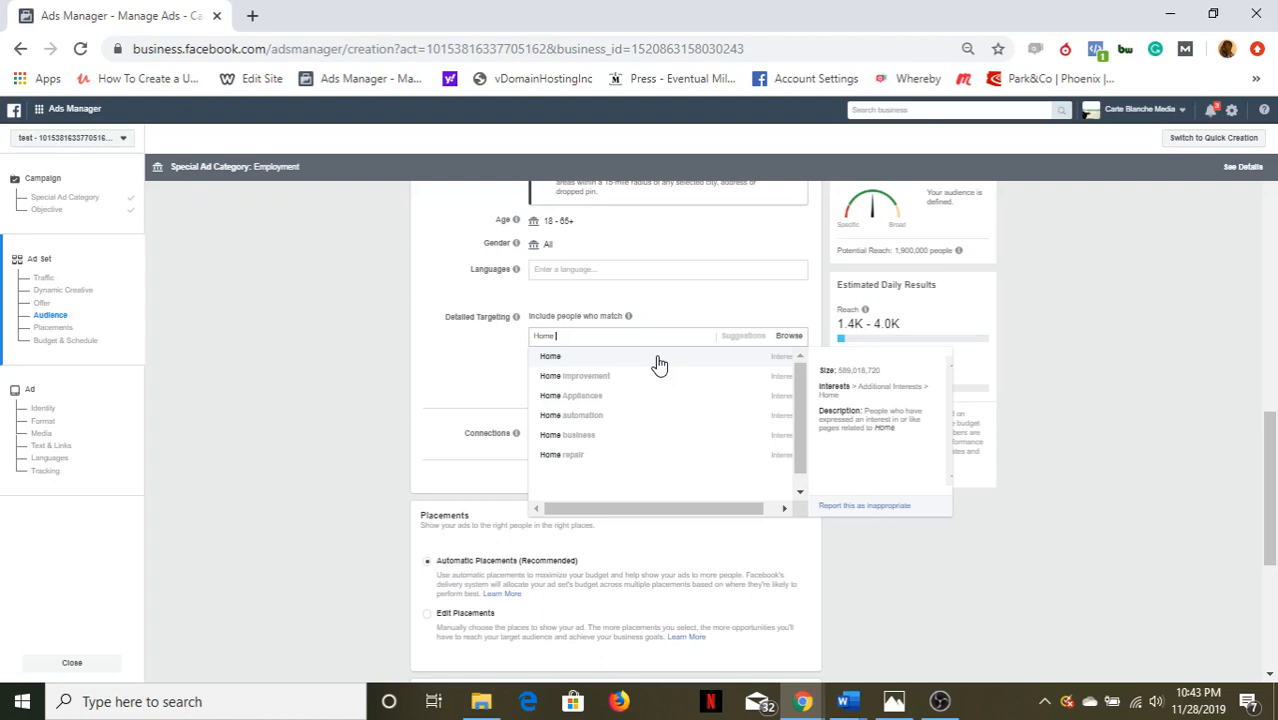
pyautogui.click(659, 362)
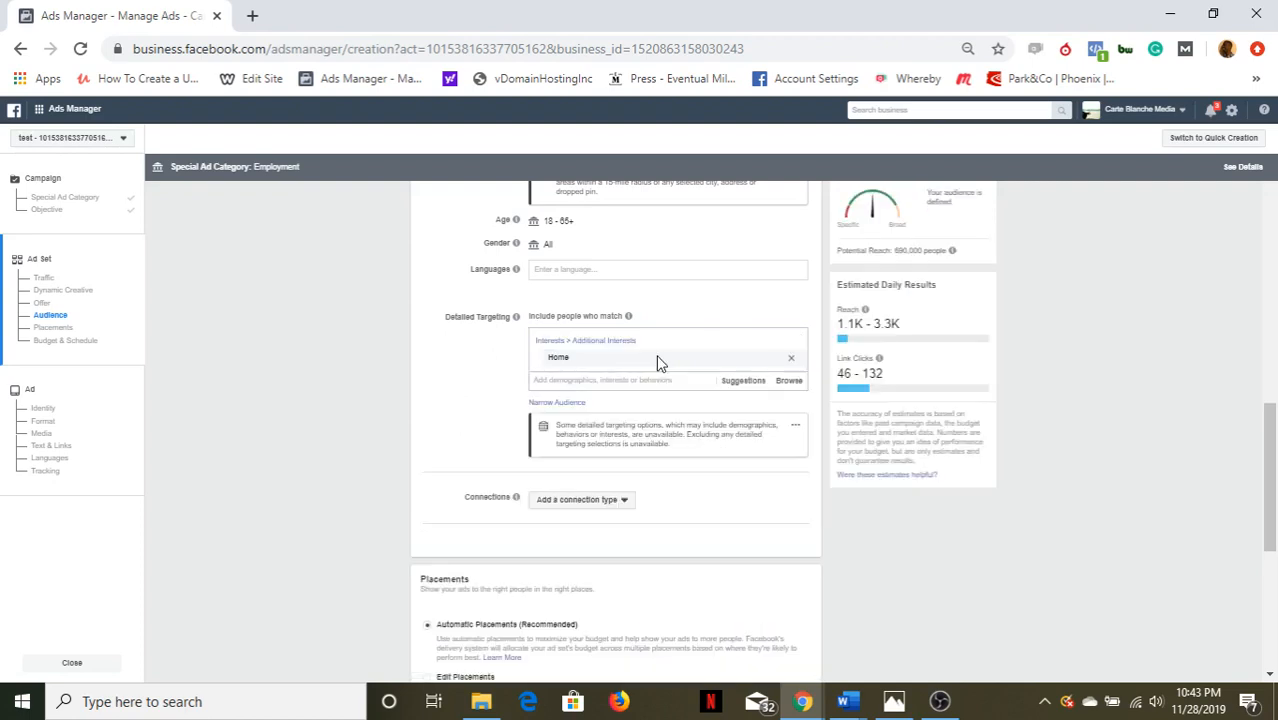
# Search the detailed targeting options for "Household" and clear the search text.
pyautogui.click(647, 380)
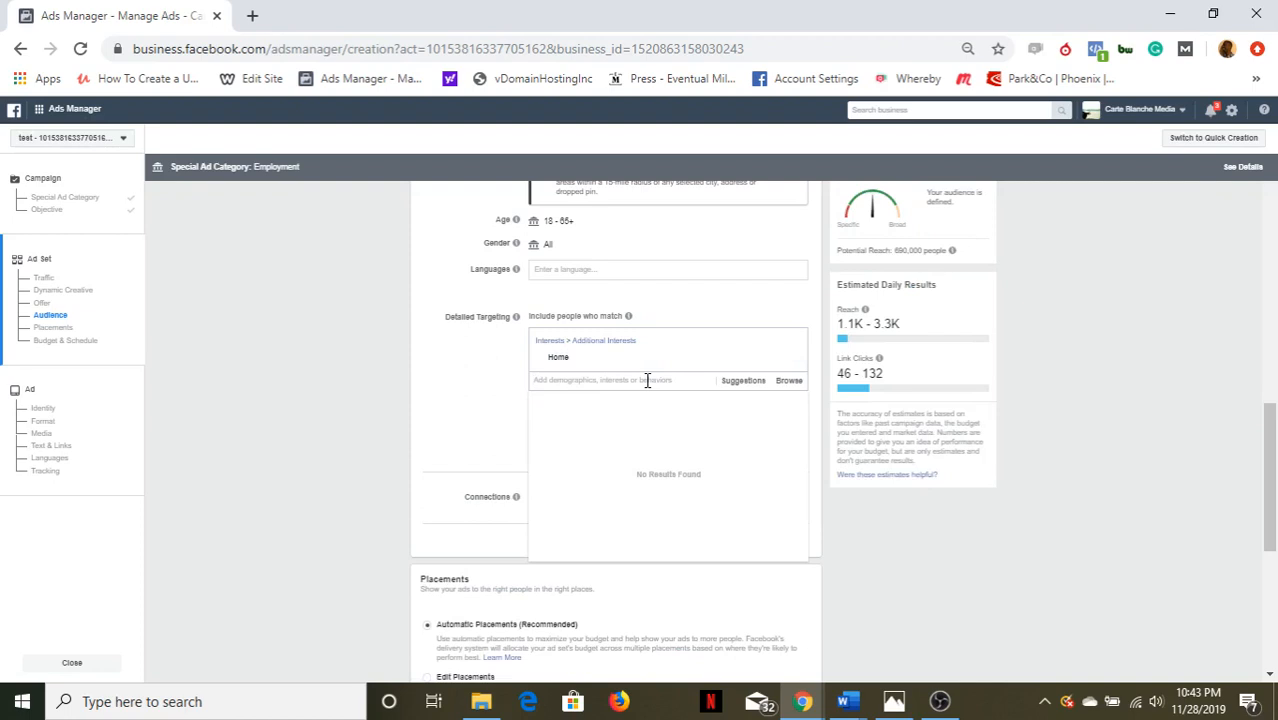
pyautogui.write('Household')
pyautogui.press('BackSpace')
pyautogui.press('BackSpace')
pyautogui.press('BackSpace')
pyautogui.press('BackSpace')
pyautogui.press('BackSpace')
pyautogui.press('BackSpace')
pyautogui.press('BackSpace')
pyautogui.press('BackSpace')
pyautogui.press('BackSpace')
pyautogui.click(477, 469)
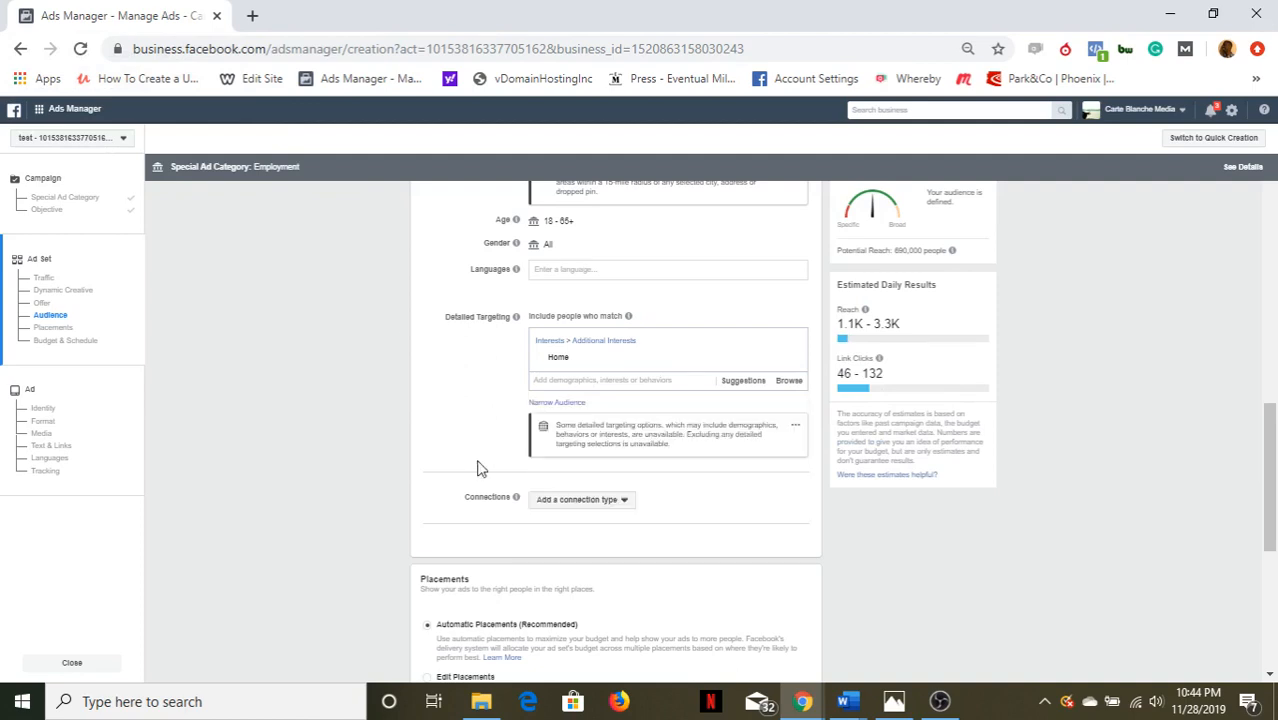
# Narrow the audience to people who must also match the interest Home repair.
pyautogui.click(552, 404)
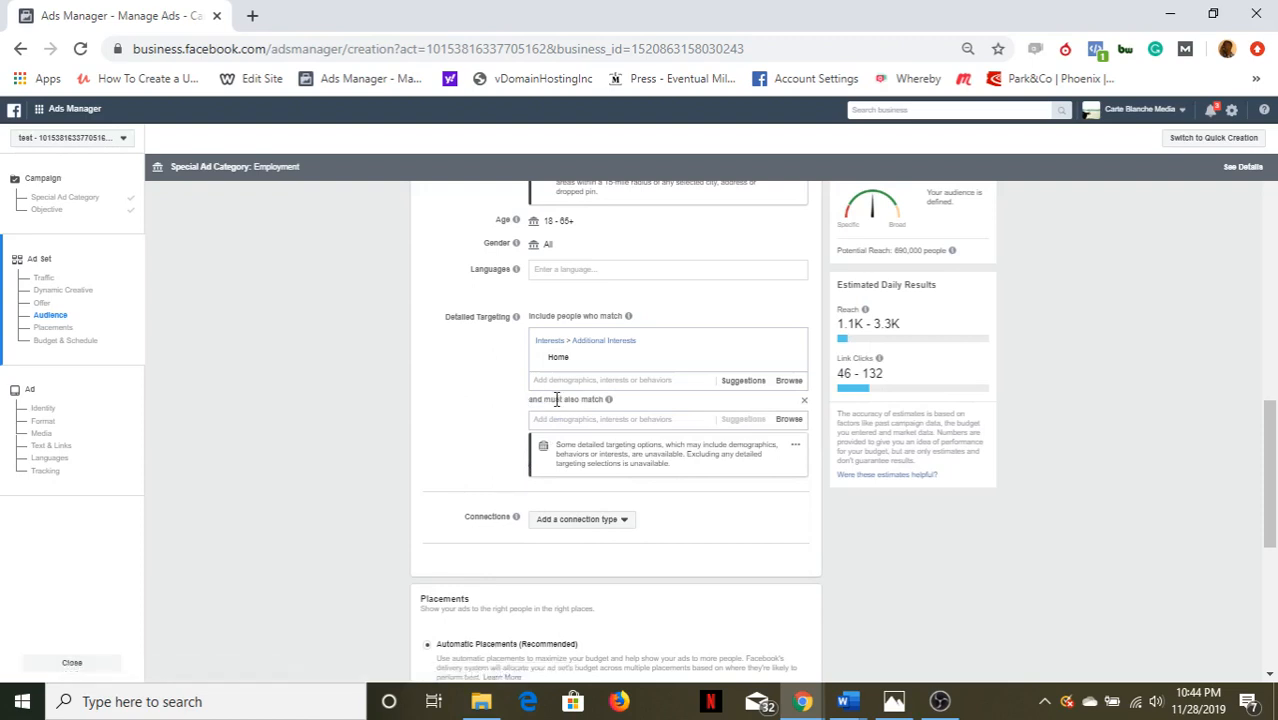
pyautogui.click(592, 419)
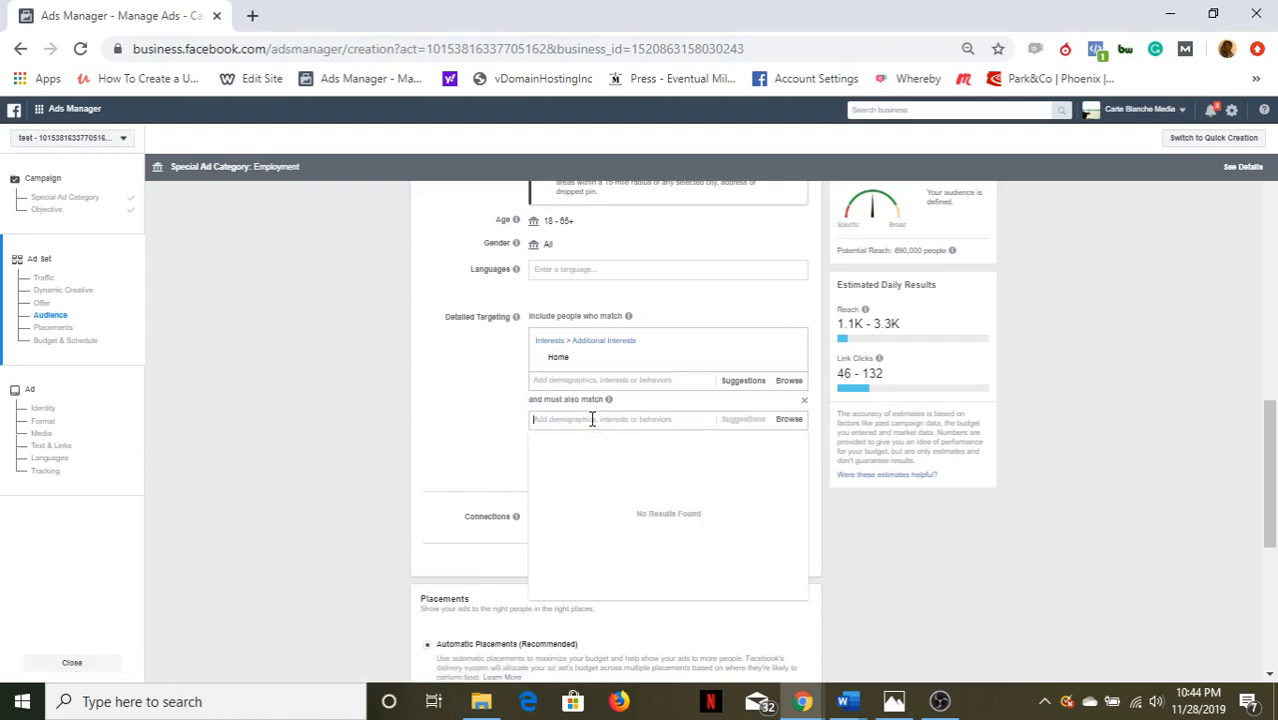
pyautogui.write('Home re')
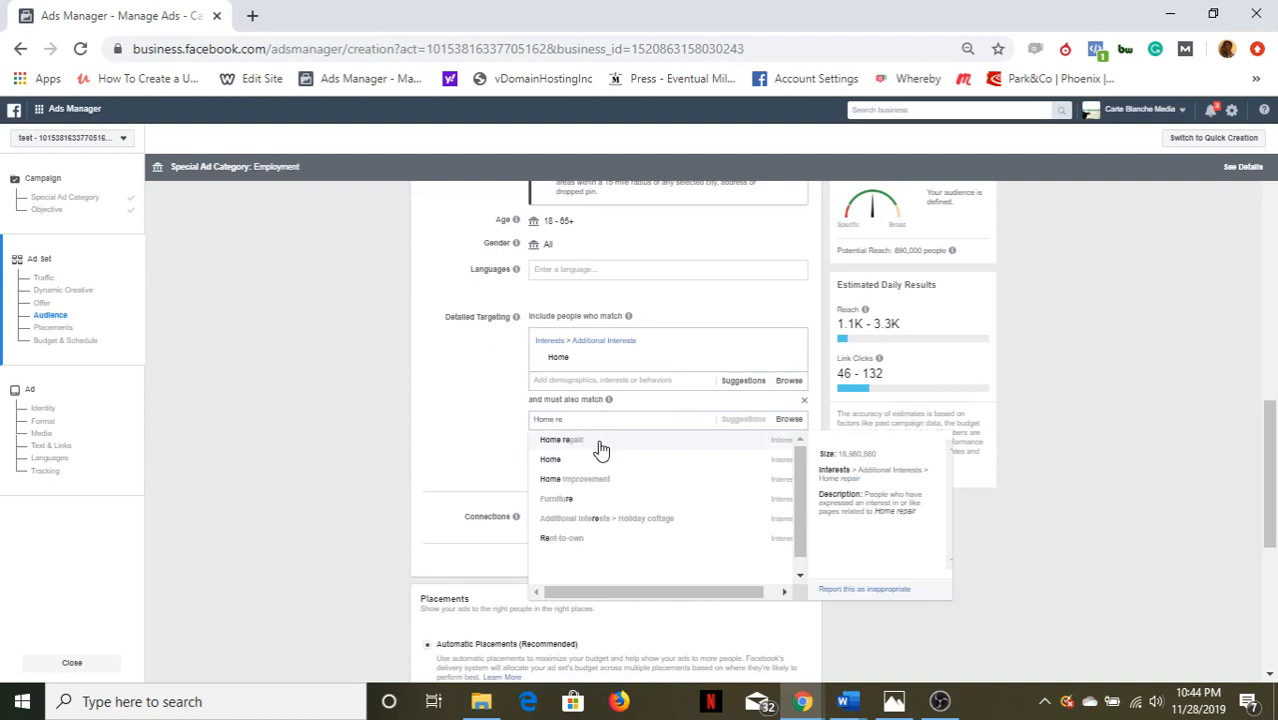
pyautogui.click(600, 449)
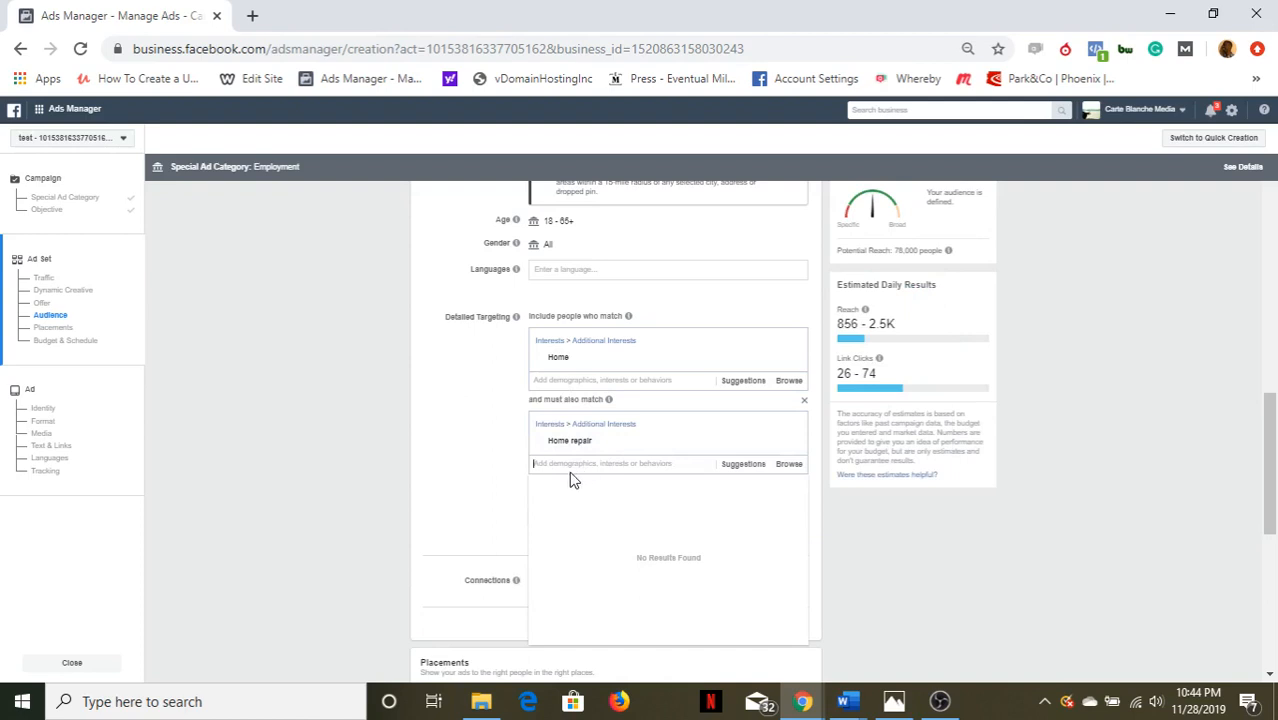
pyautogui.click(518, 494)
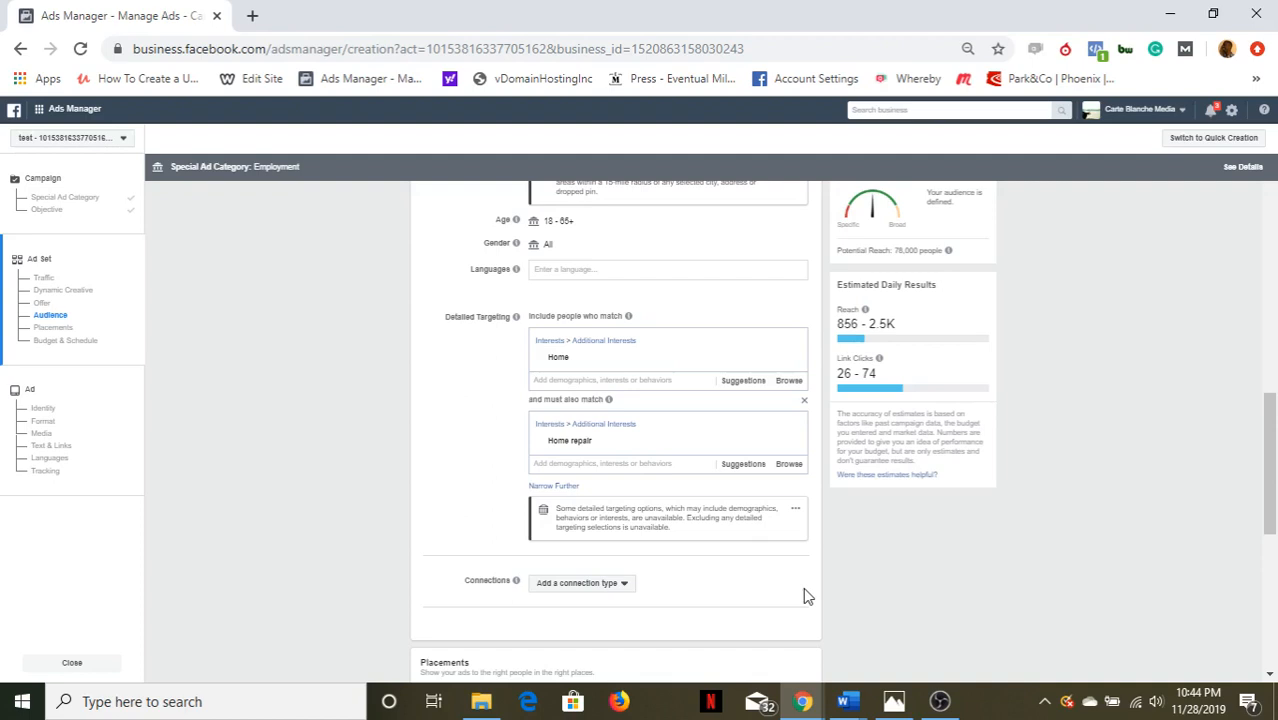
# Accept the ad set's placements, budget and schedule as they are and continue to the ad setup.
pyautogui.scroll(-5, 1275, 535)
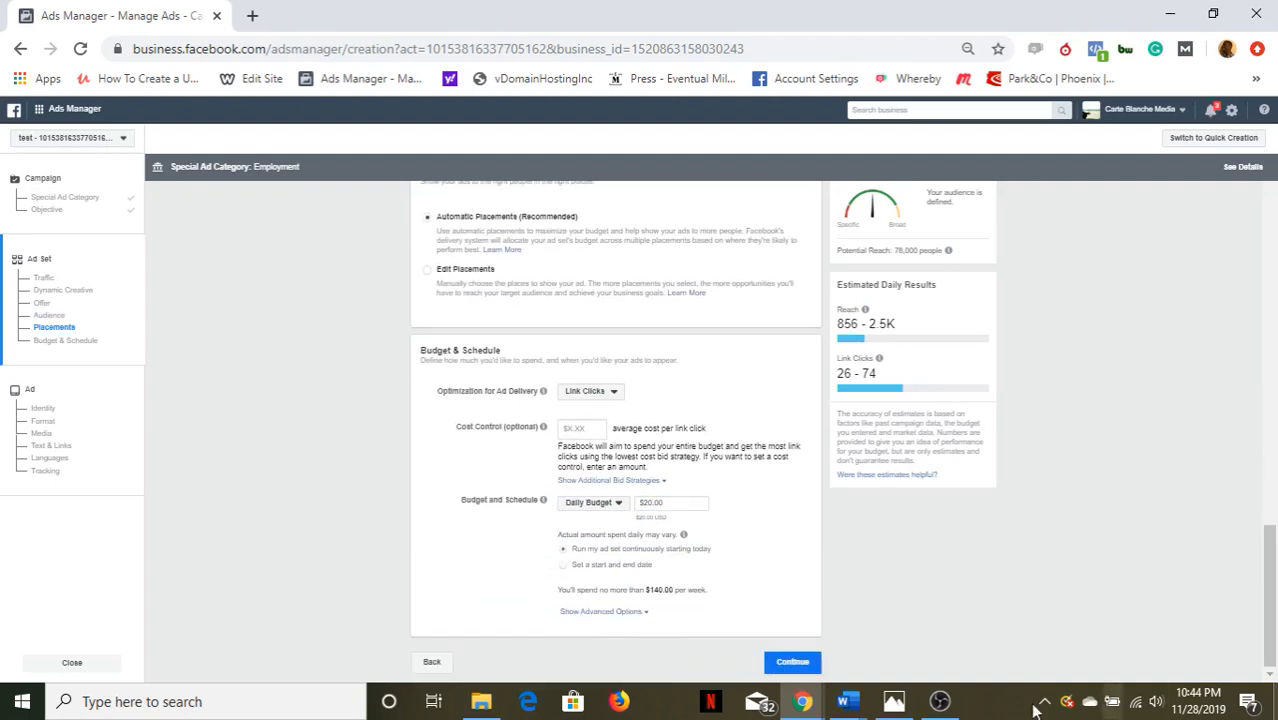
pyautogui.click(792, 663)
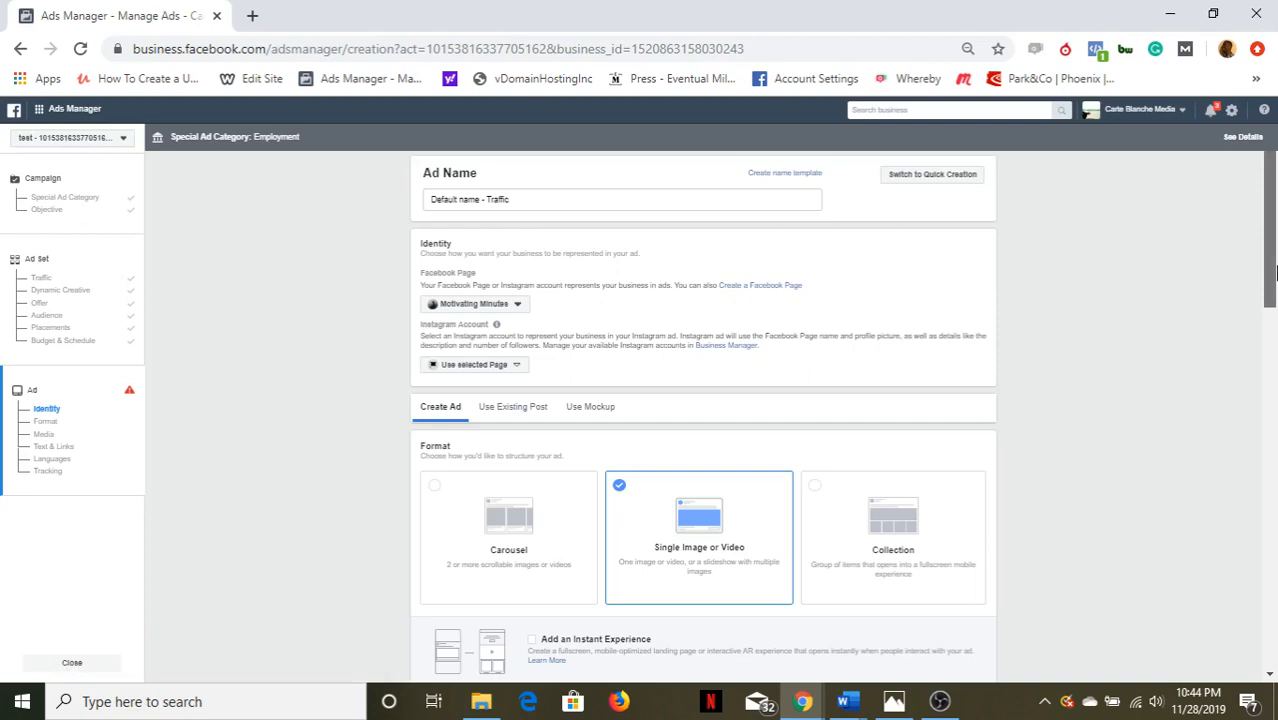
# Look over the ad's format, media and text settings, and return to the campaign's special ad category and objective settings.
pyautogui.moveTo(1275, 272); pyautogui.dragTo(1275, 395)
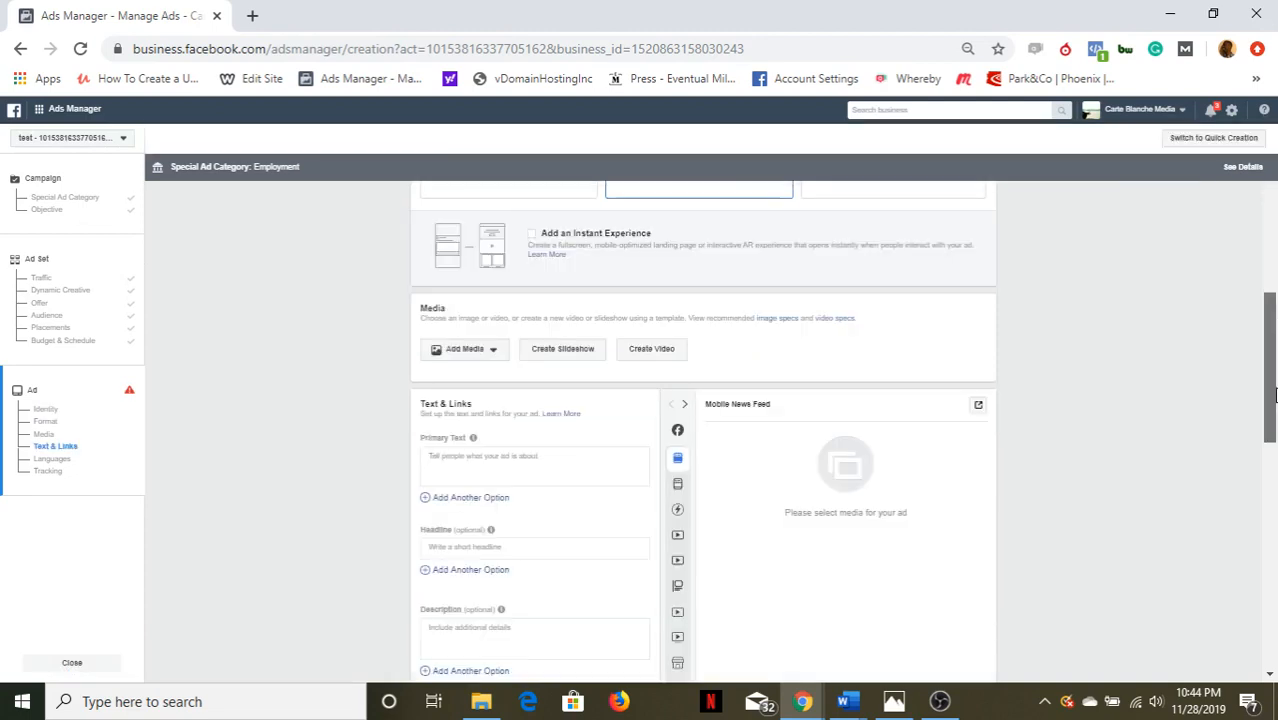
pyautogui.scroll(1, 1275, 395)
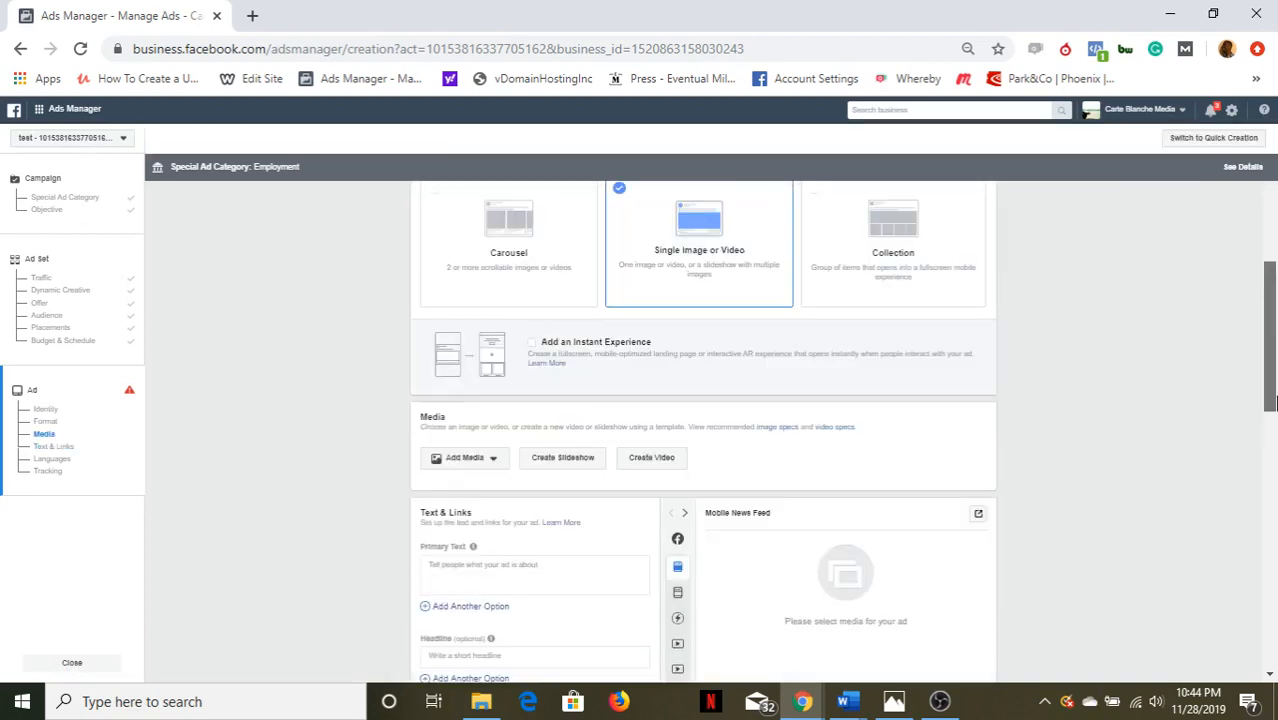
pyautogui.moveTo(1277, 403); pyautogui.dragTo(1275, 401)
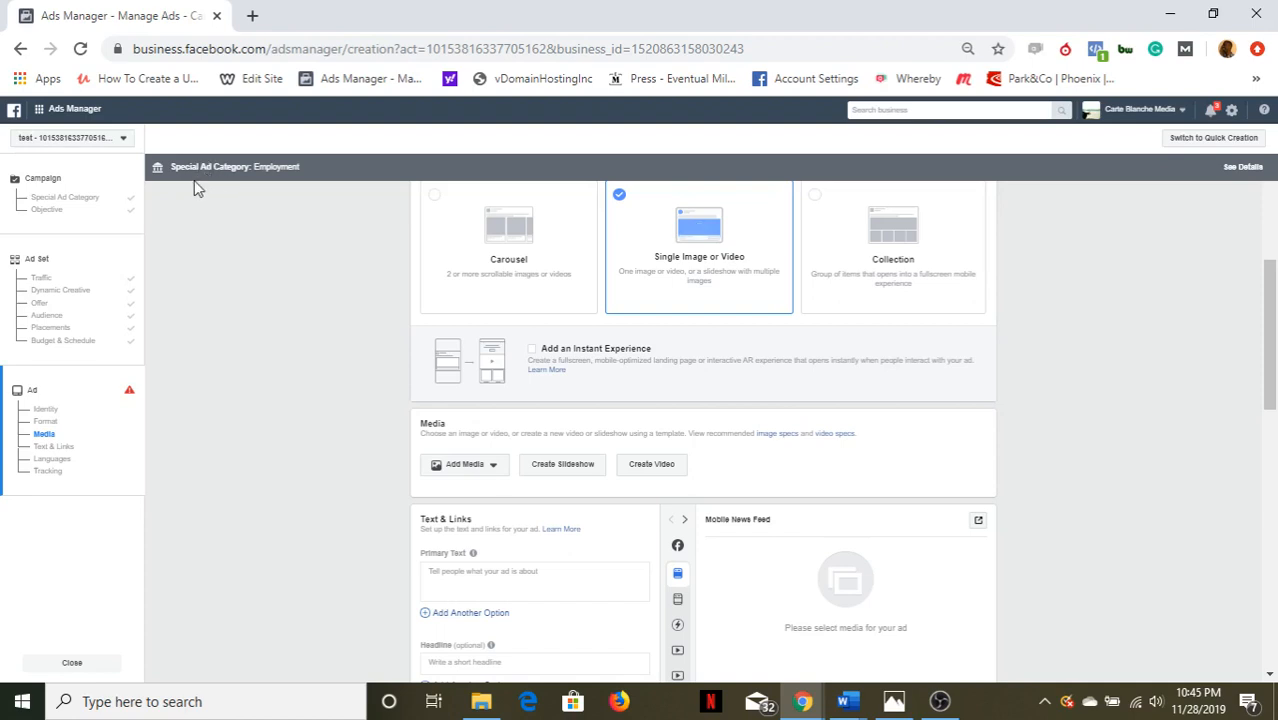
pyautogui.click(92, 226)
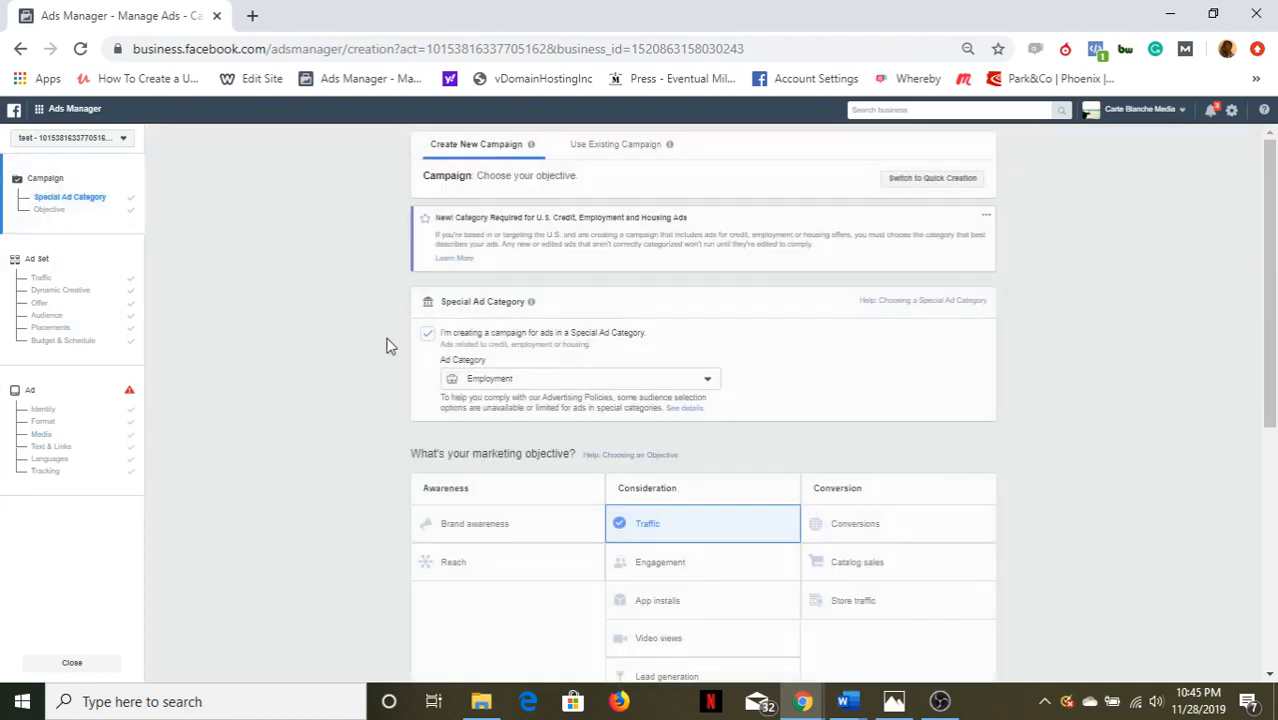